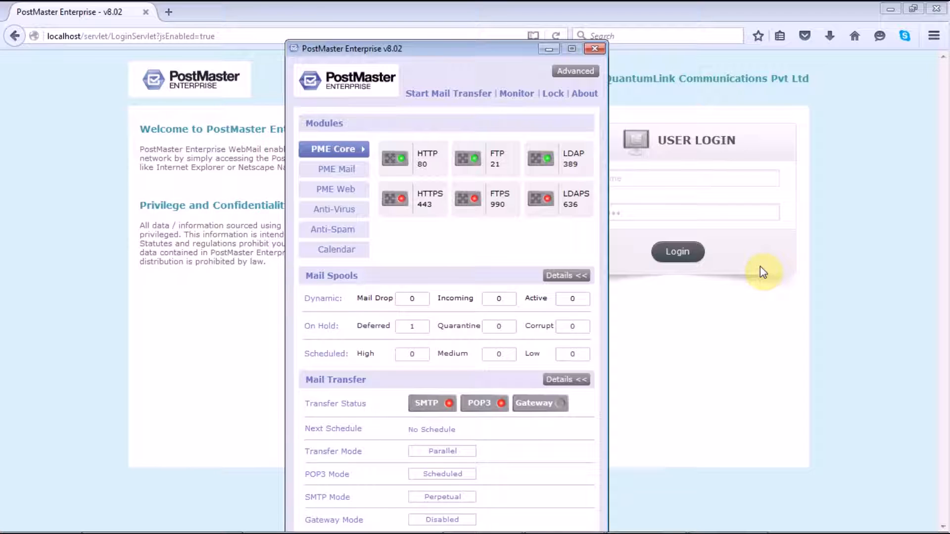
- Enter the administrator user name on the WebMail login page and move to the password field
left_click(662, 176)
type("admin")
key("Tab")
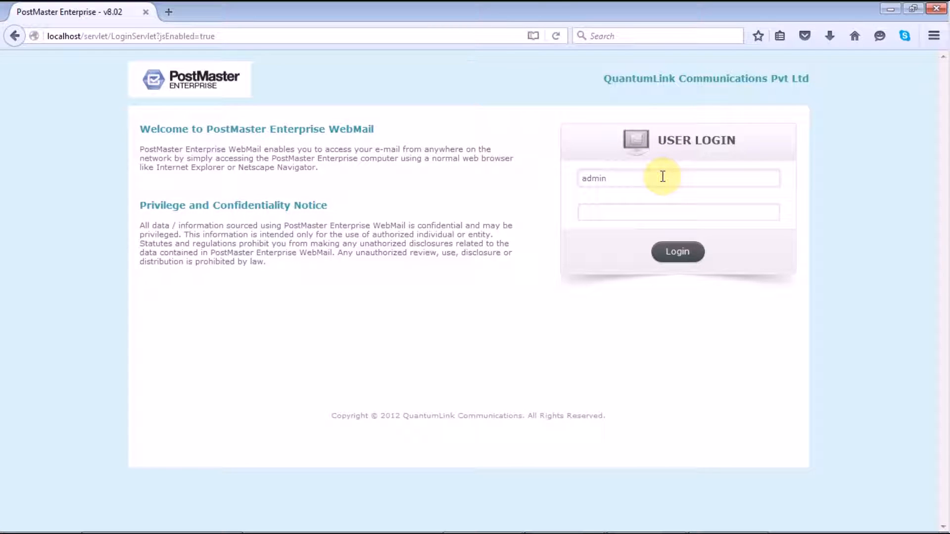
- Submit the administrator password and go to the PME Mail section
type("admin")
key("Return")
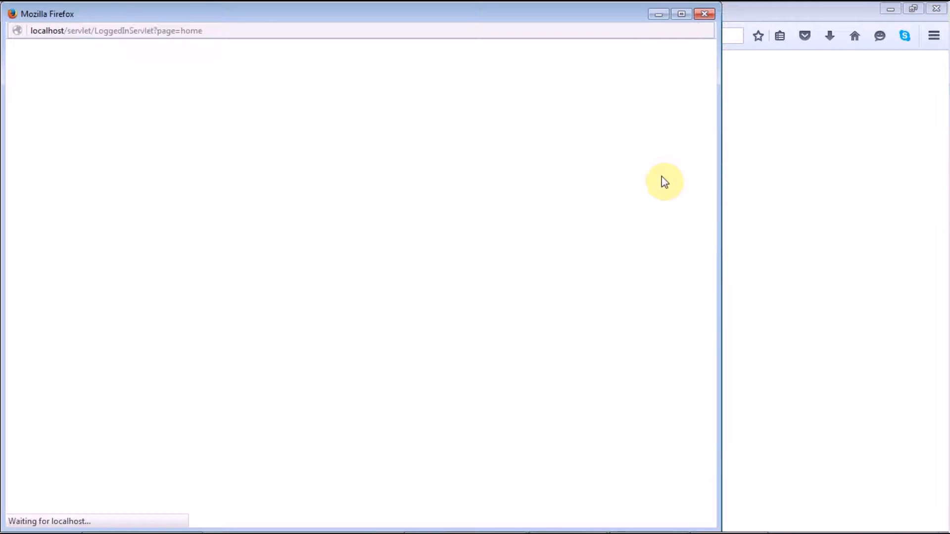
left_click(283, 91)
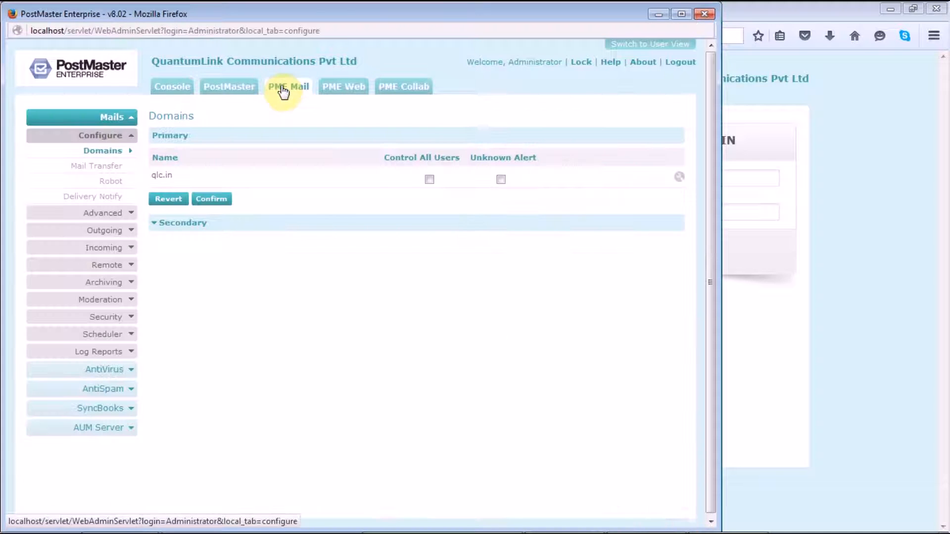
- Open the POP3 Accounts list, which has one entry, and bring up the PME_Pop3Accounts spreadsheet
left_click(121, 252)
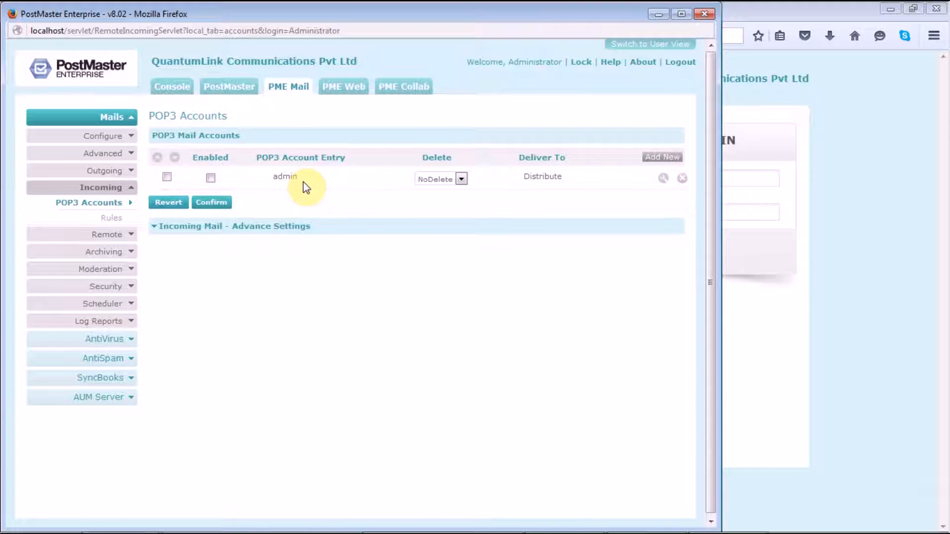
mouse_move(547, 533)
left_click(720, 519)
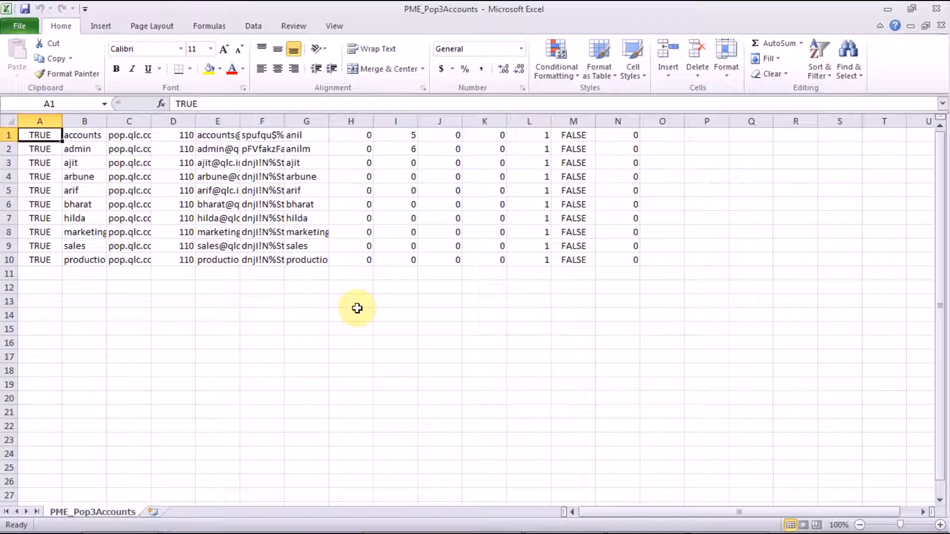
- Open a blank POP3 Mail Accounts Add form, shrink it, and set it beside spreadsheet columns E–L
mouse_move(463, 532)
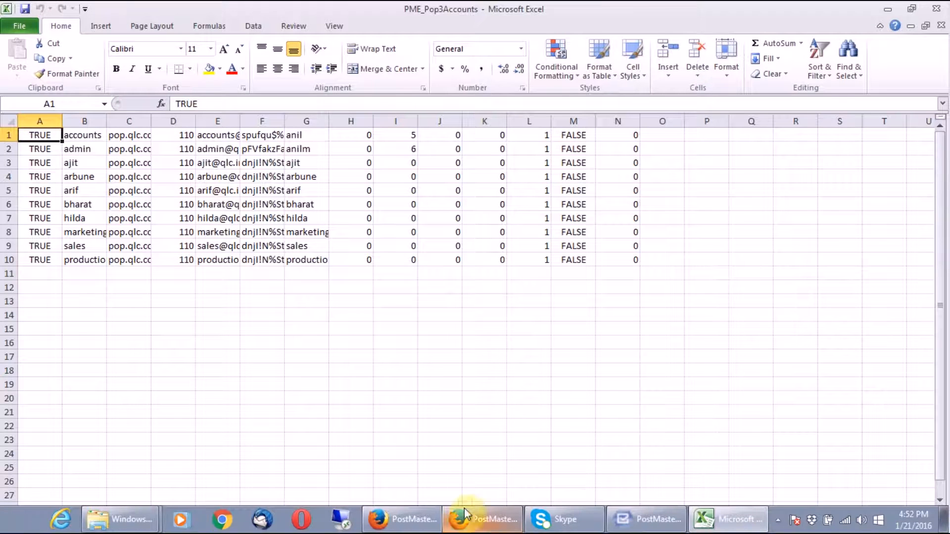
left_click(495, 519)
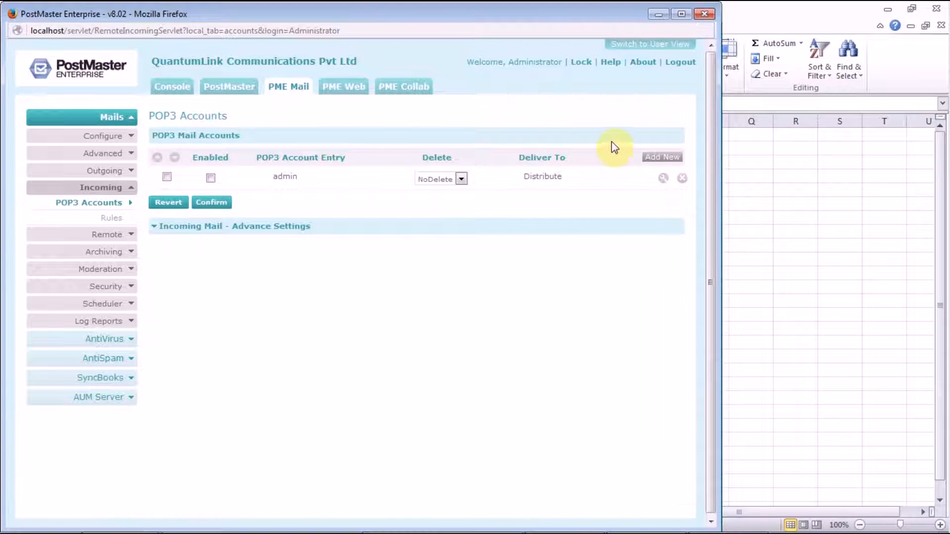
left_click(658, 154)
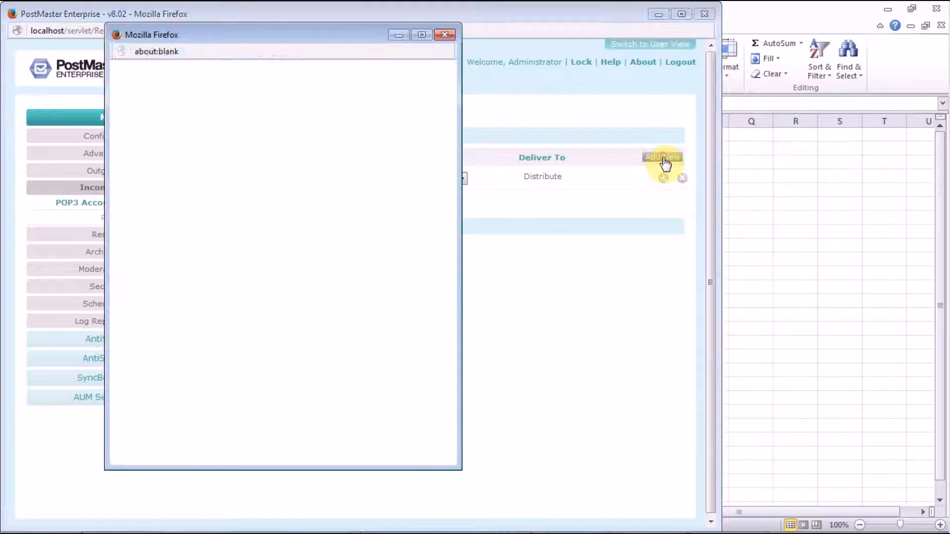
left_click_drag(424, 47, 423, 114)
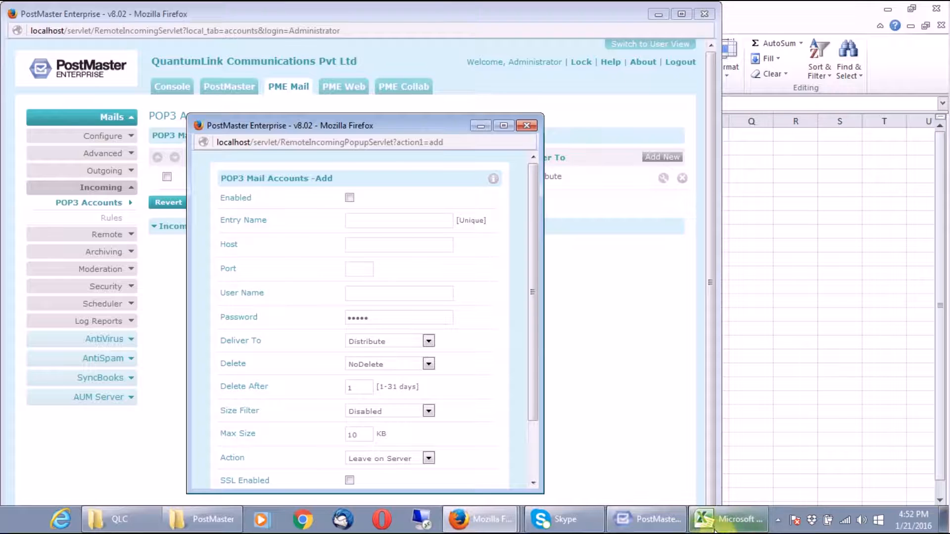
left_click(727, 518)
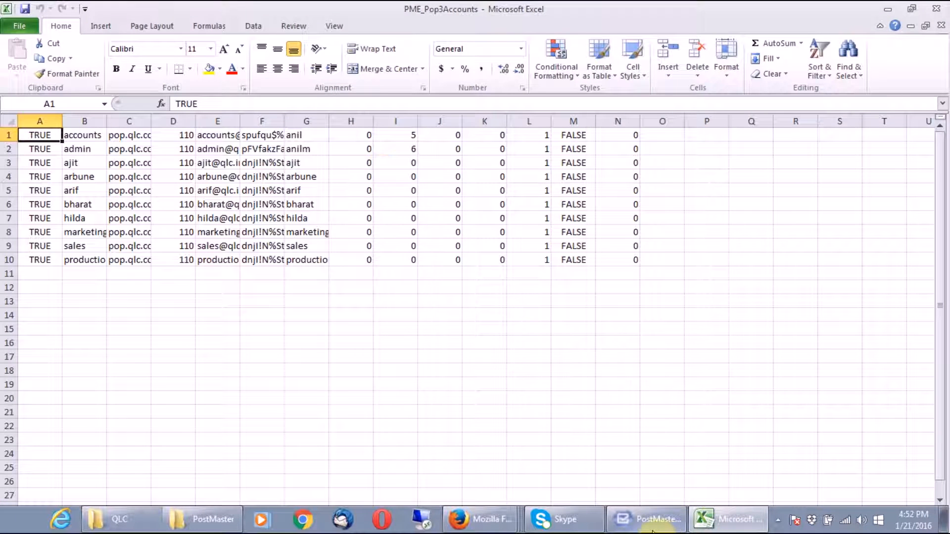
left_click(486, 519)
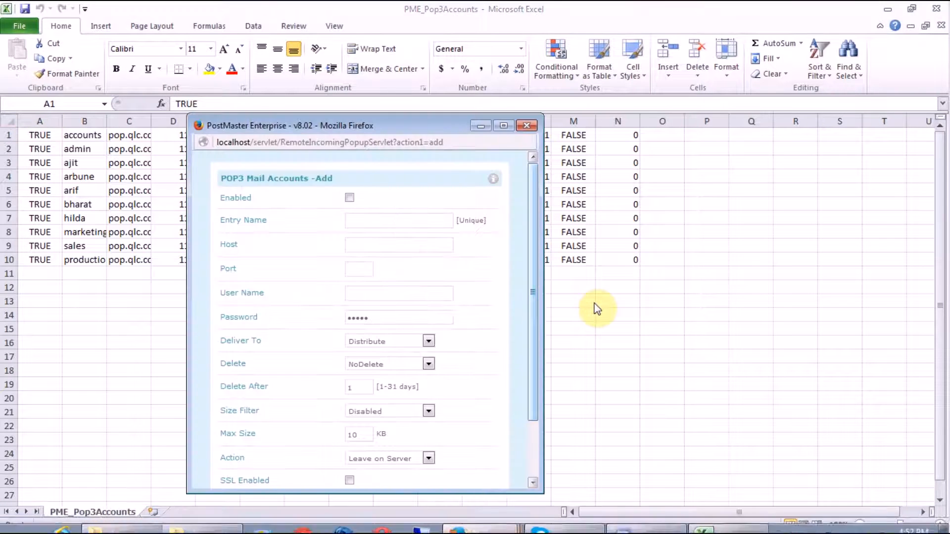
left_click_drag(357, 129, 460, 158)
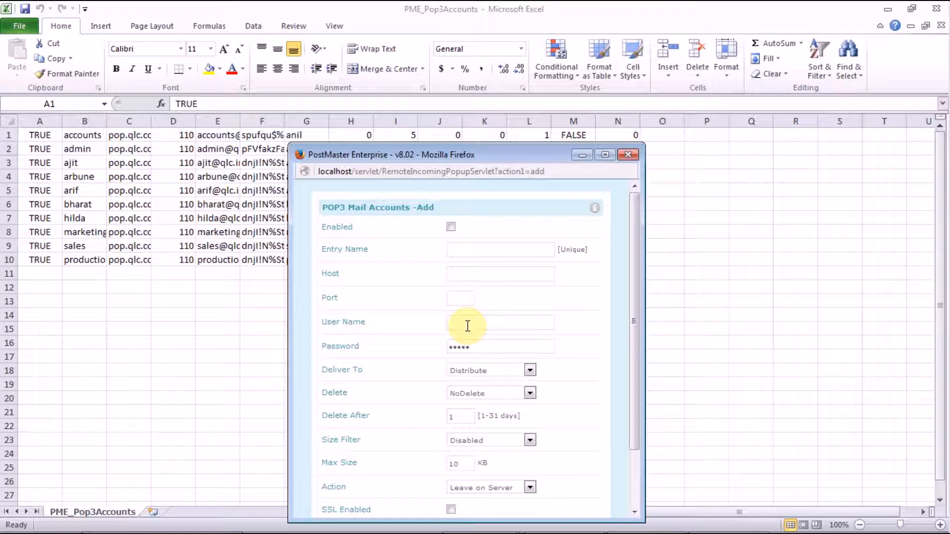
left_click(228, 171)
left_click(232, 174)
left_click(263, 173)
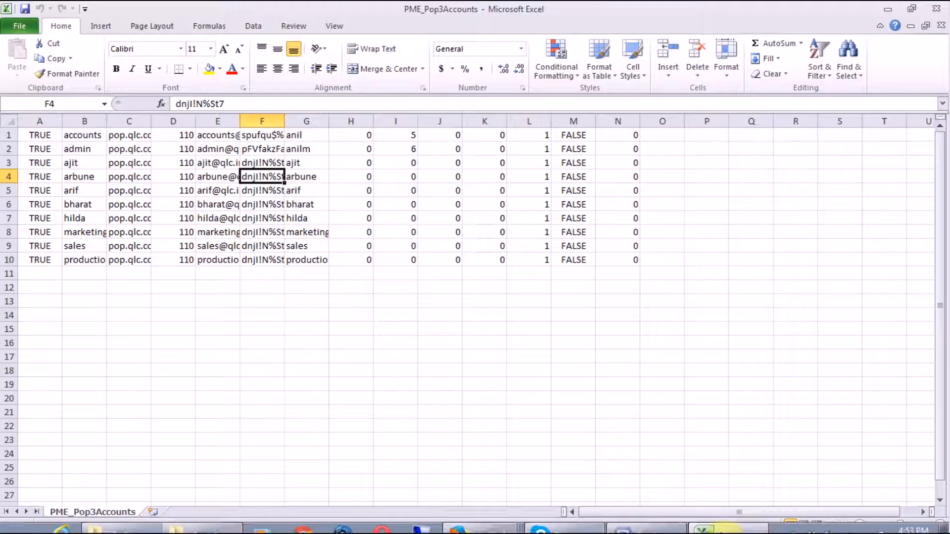
left_click(702, 520)
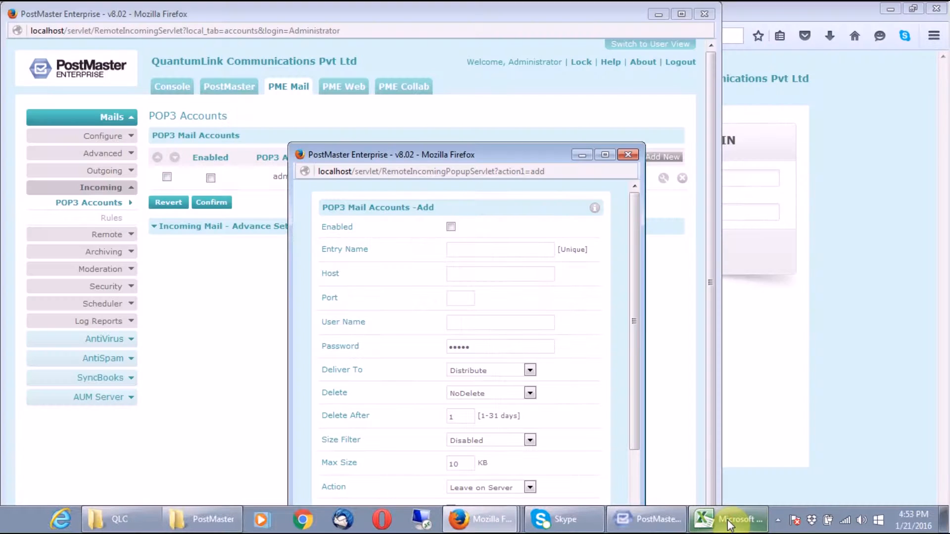
left_click(730, 522)
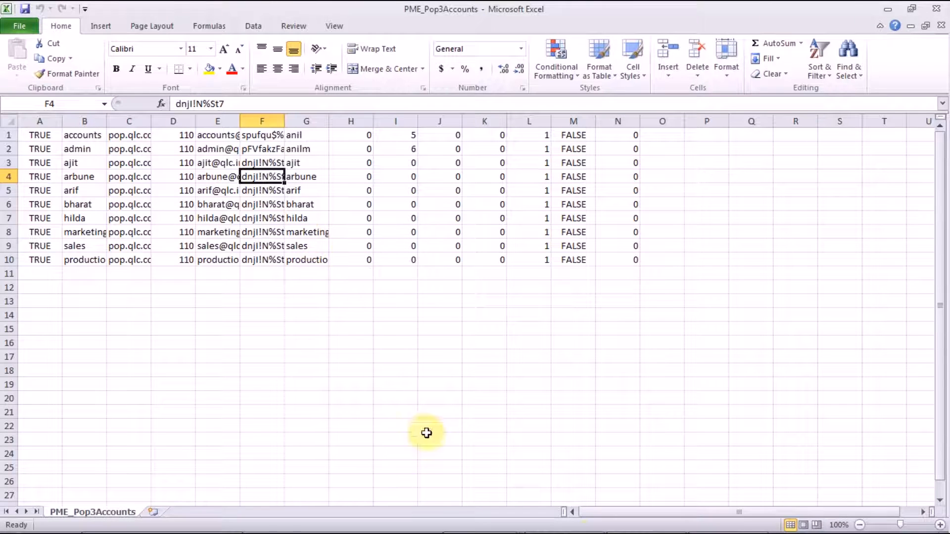
mouse_move(584, 532)
left_click(492, 489)
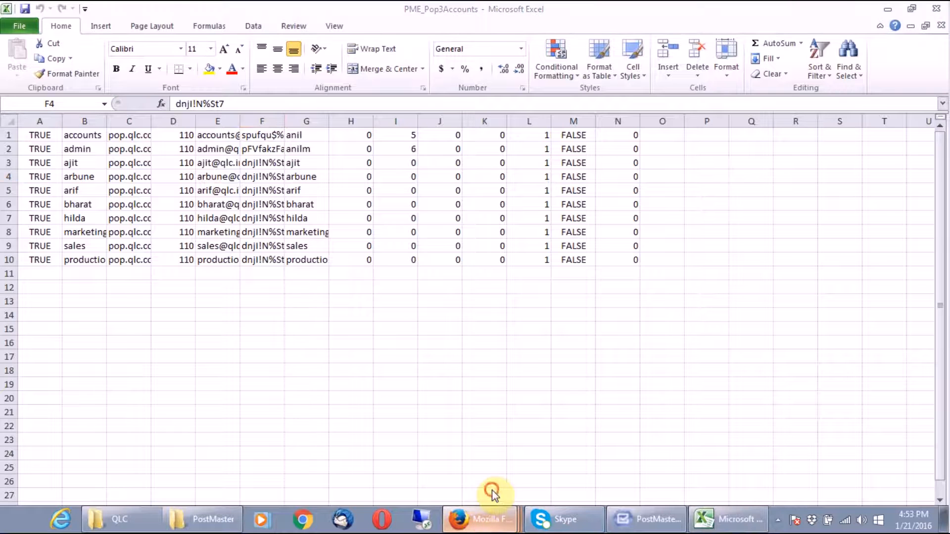
left_click(504, 163)
left_click_drag(528, 151, 751, 73)
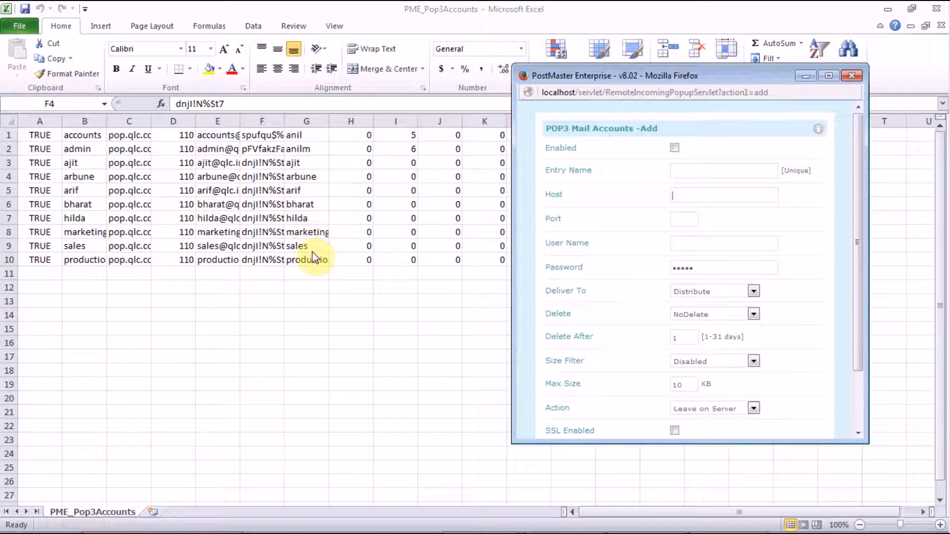
left_click(305, 216)
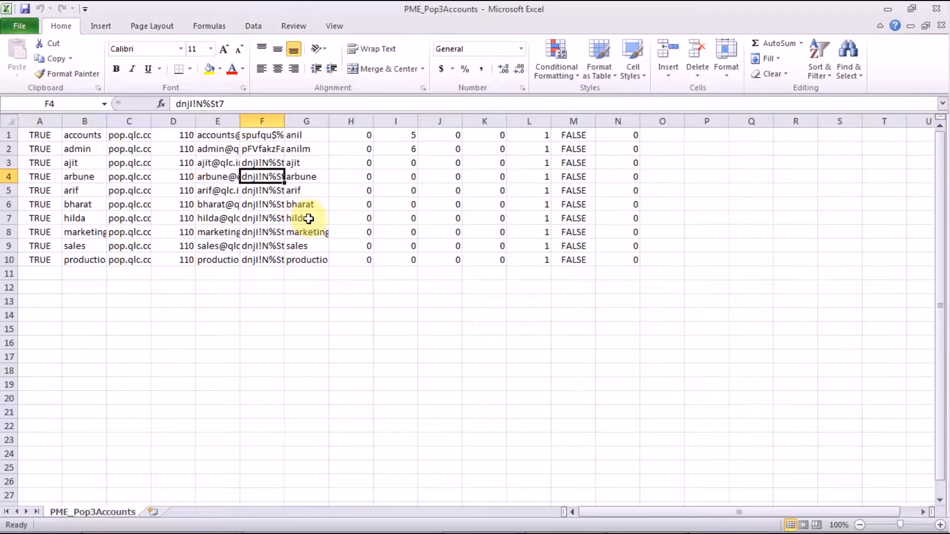
left_click(308, 218)
mouse_move(643, 532)
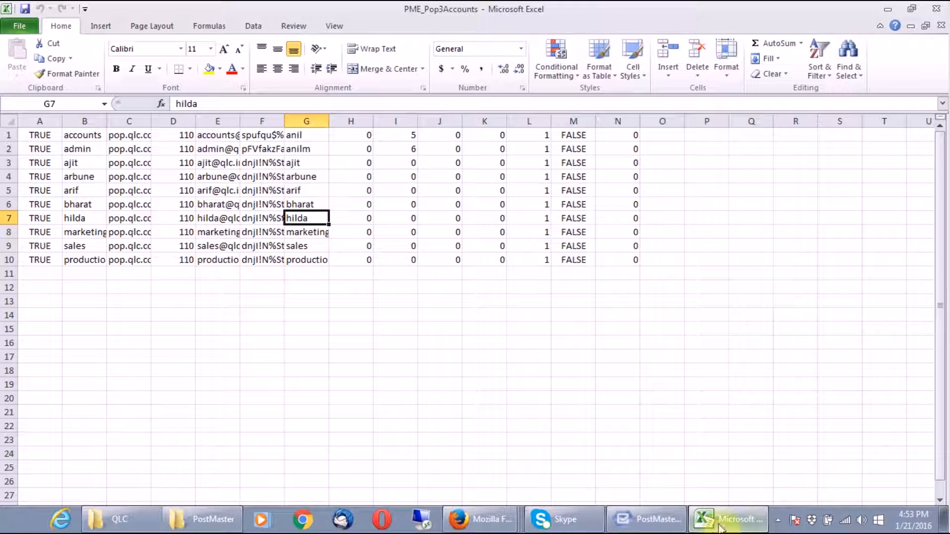
mouse_move(508, 518)
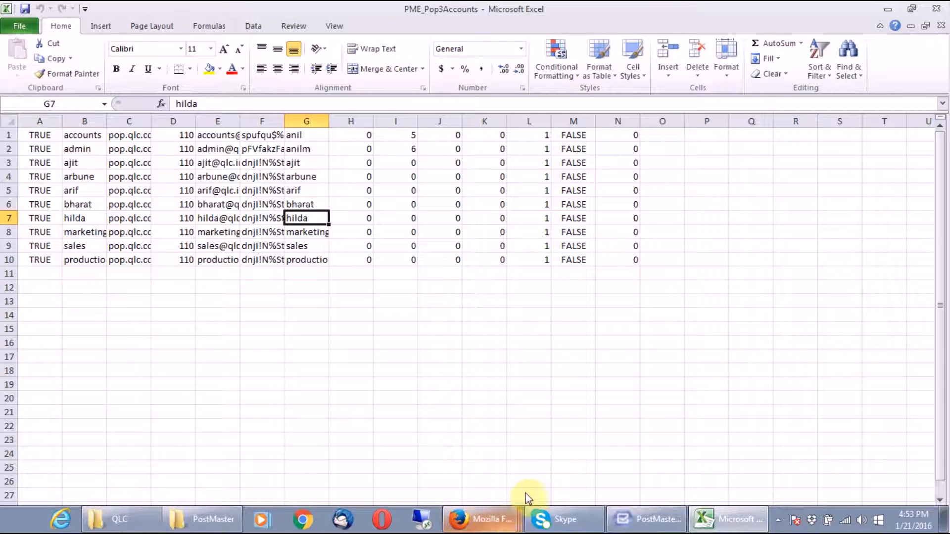
left_click(532, 493)
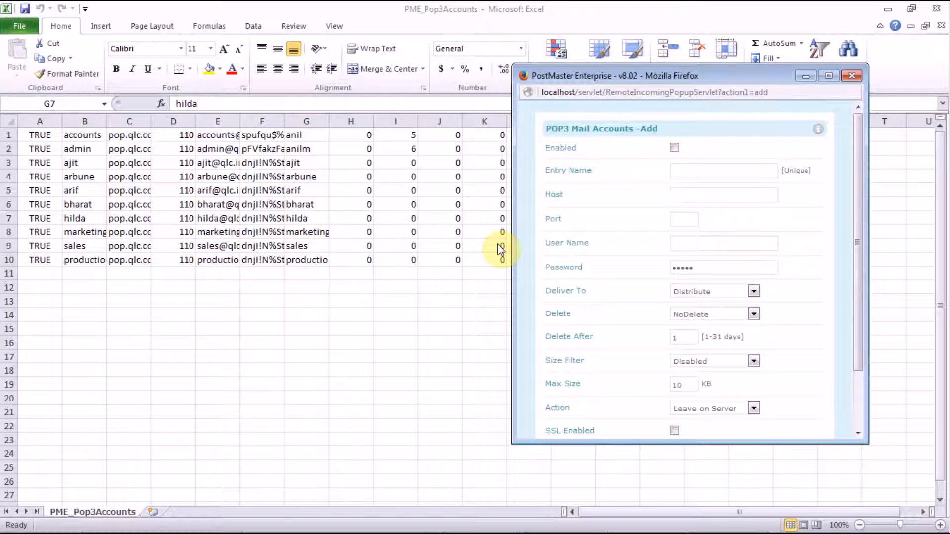
left_click(682, 292)
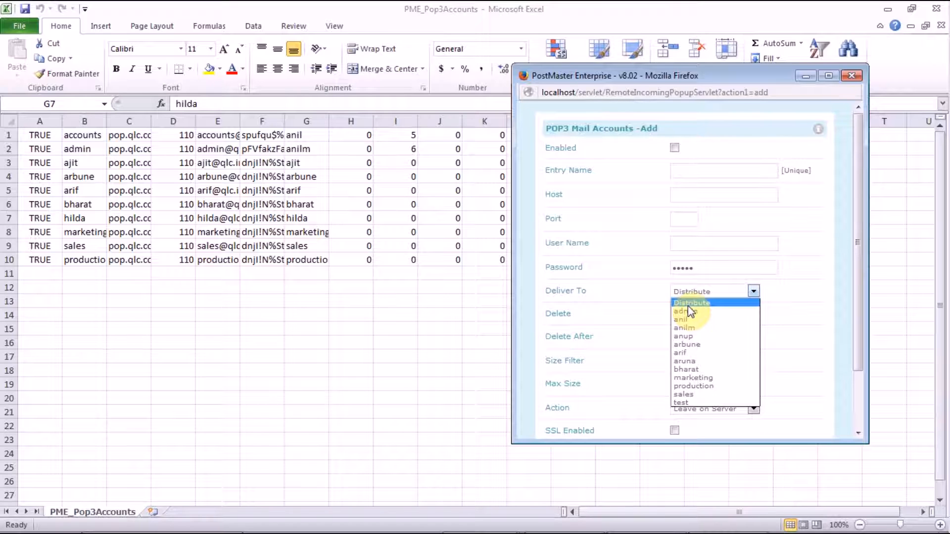
left_click(620, 302)
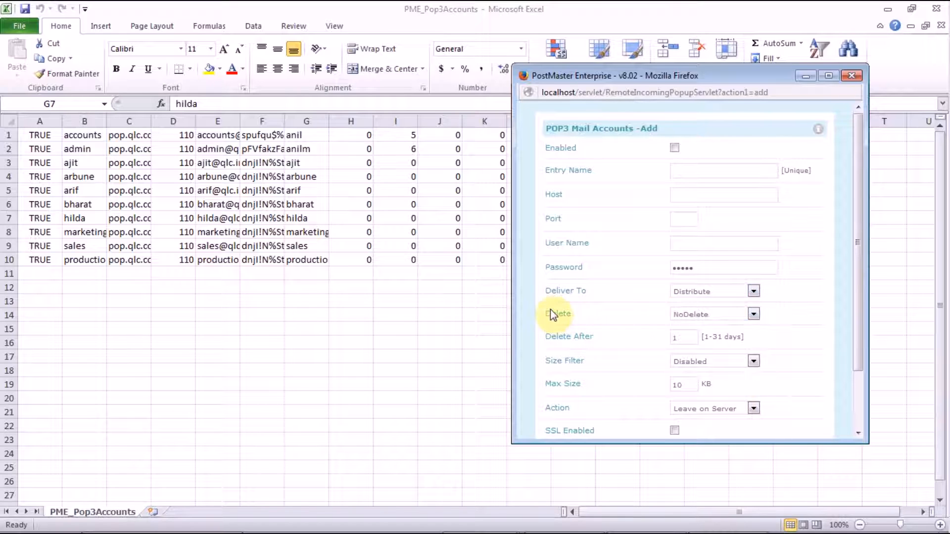
left_click(703, 315)
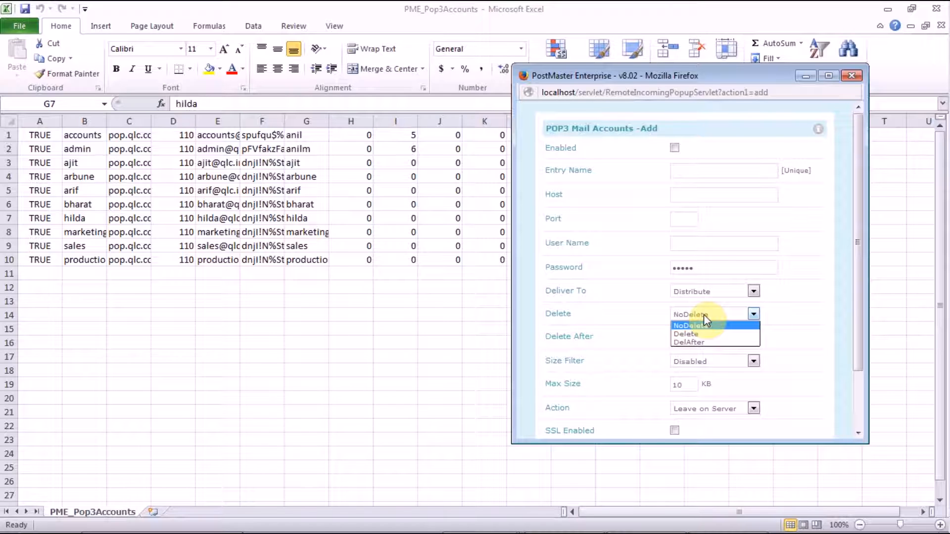
left_click(703, 315)
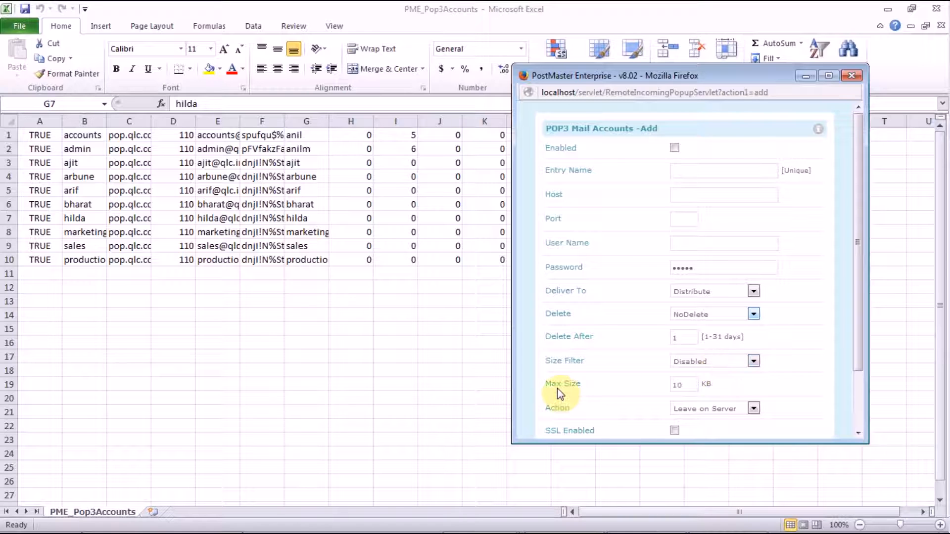
left_click_drag(590, 80, 669, 94)
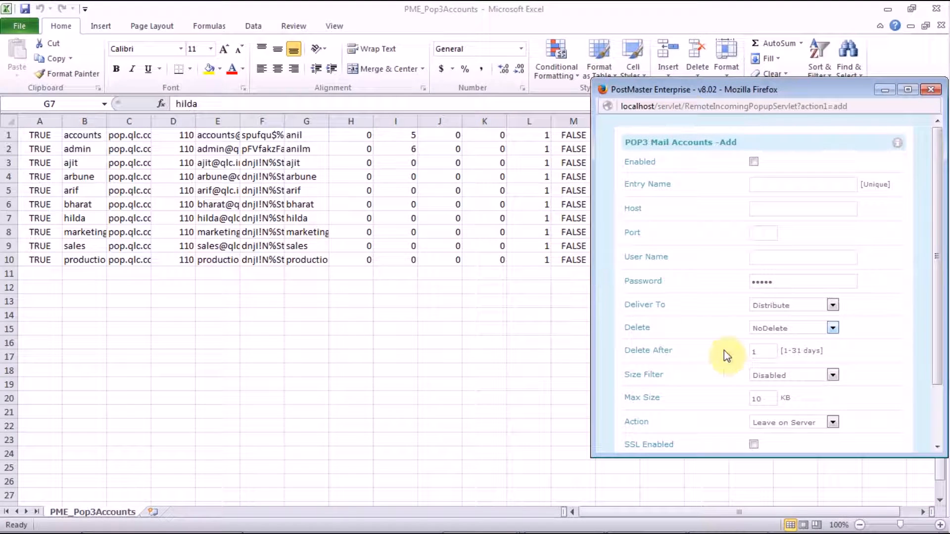
left_click_drag(938, 344, 941, 384)
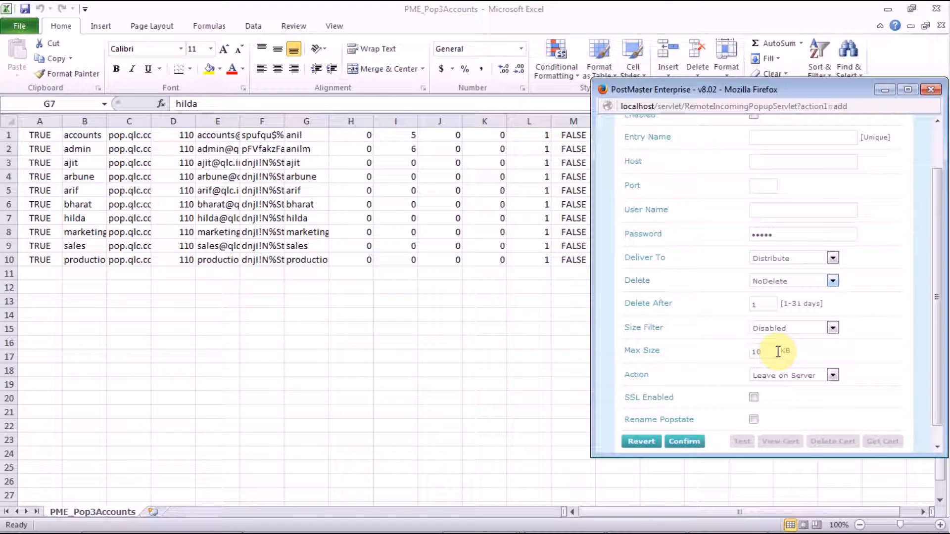
left_click(787, 376)
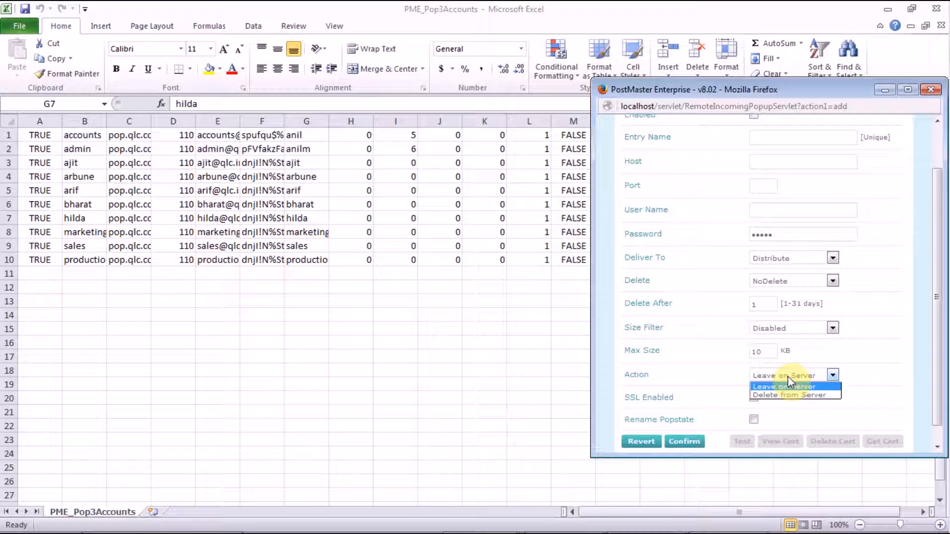
left_click(716, 360)
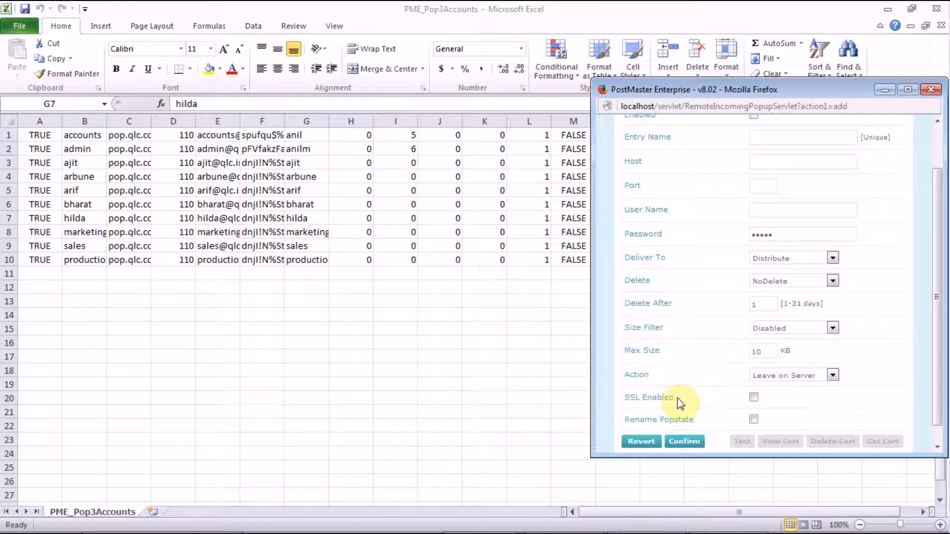
left_click_drag(707, 90, 756, 117)
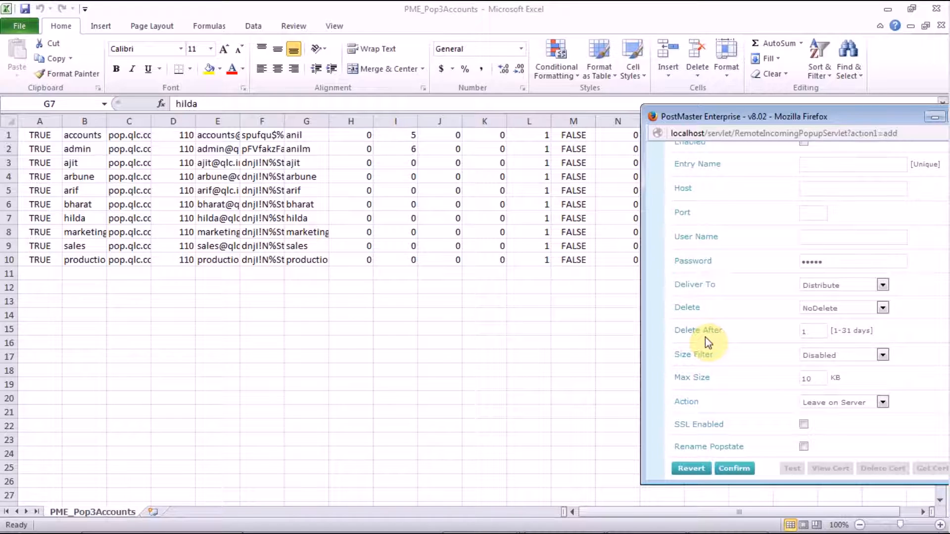
- Close the add-account form and dismiss the inactivity alert in the admin console
left_click_drag(847, 117, 708, 139)
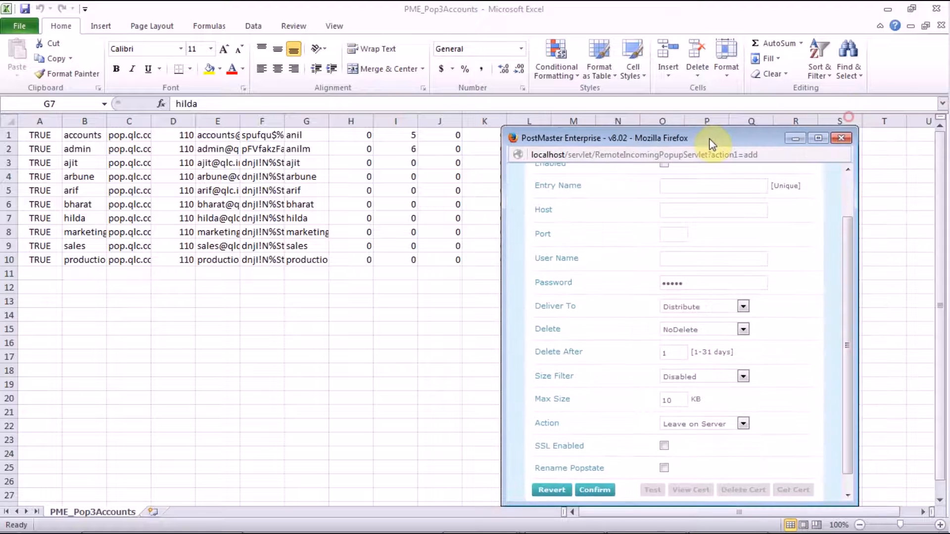
left_click(841, 138)
mouse_move(435, 530)
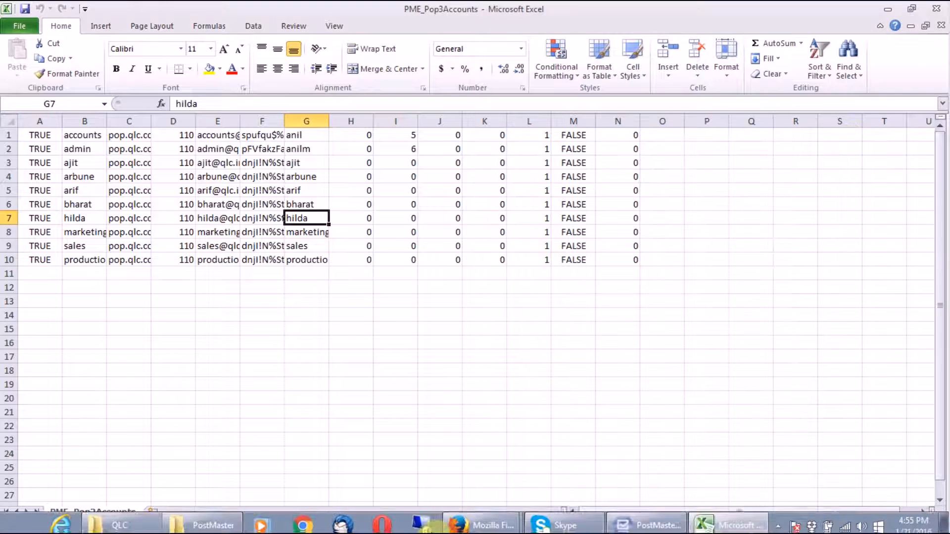
left_click(460, 519)
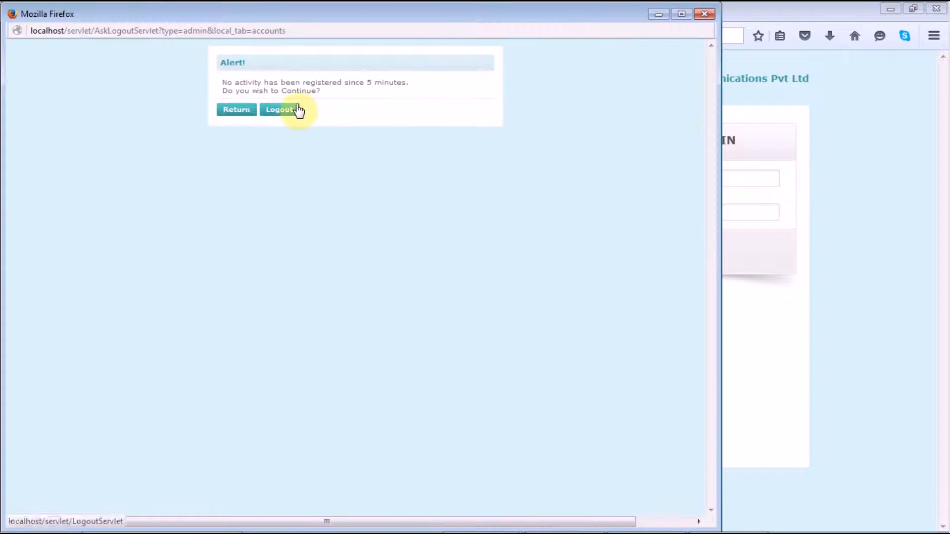
left_click(230, 114)
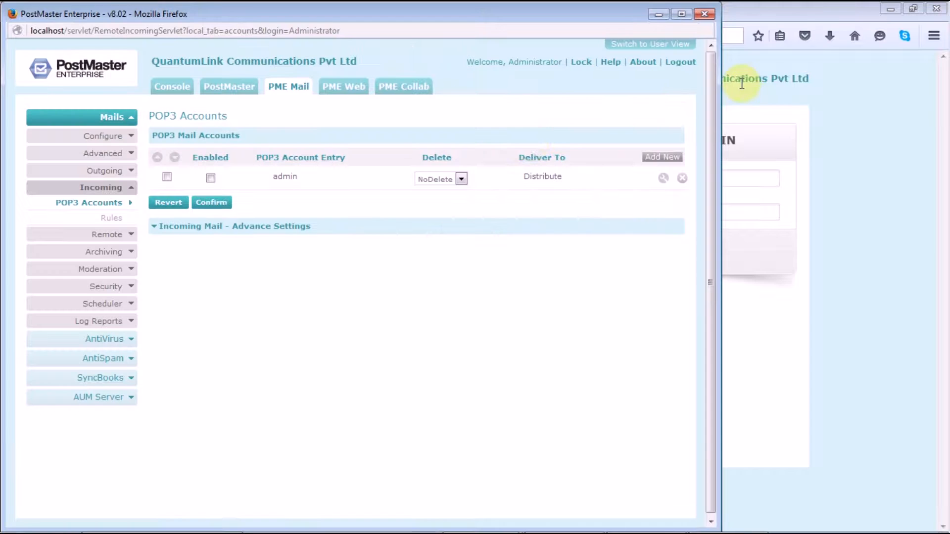
- Log out of the admin console and shut down the PostMaster Enterprise server
left_click(687, 68)
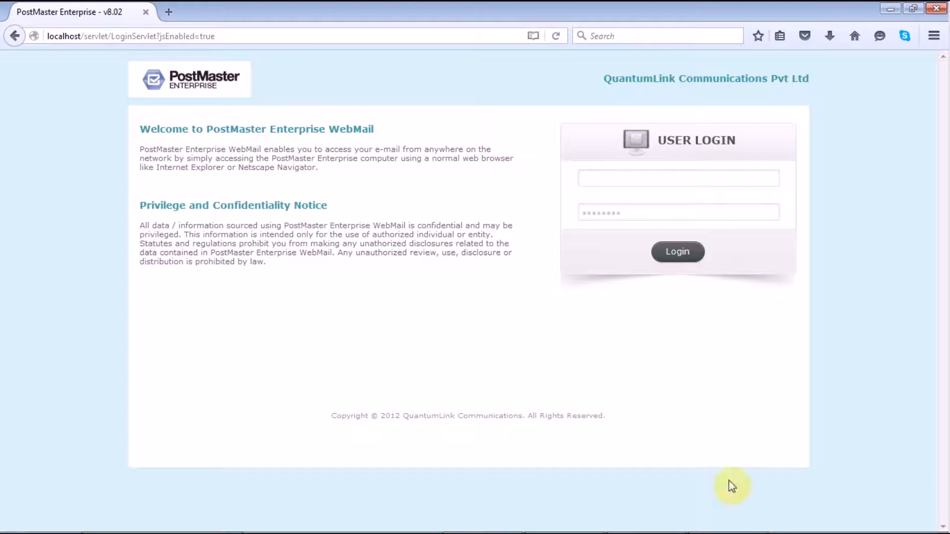
left_click(655, 518)
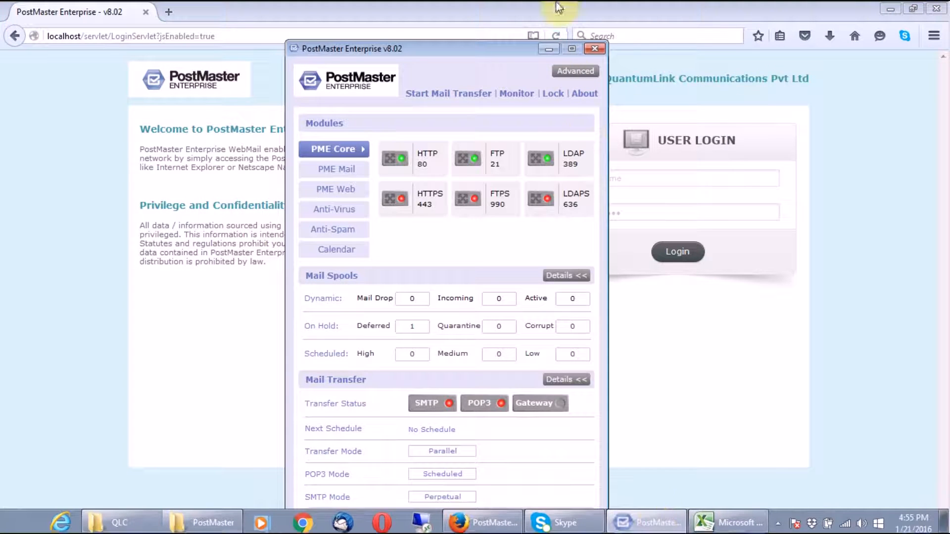
left_click(594, 49)
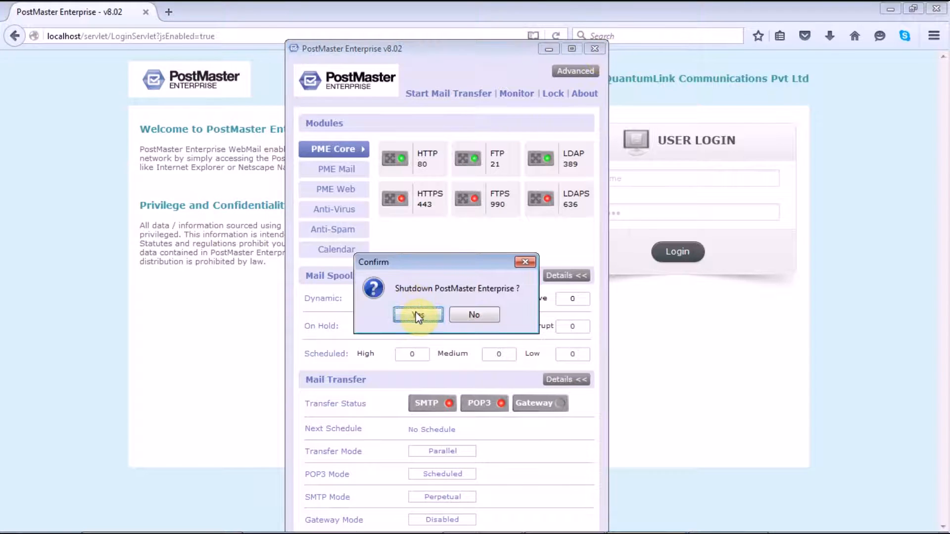
left_click(416, 313)
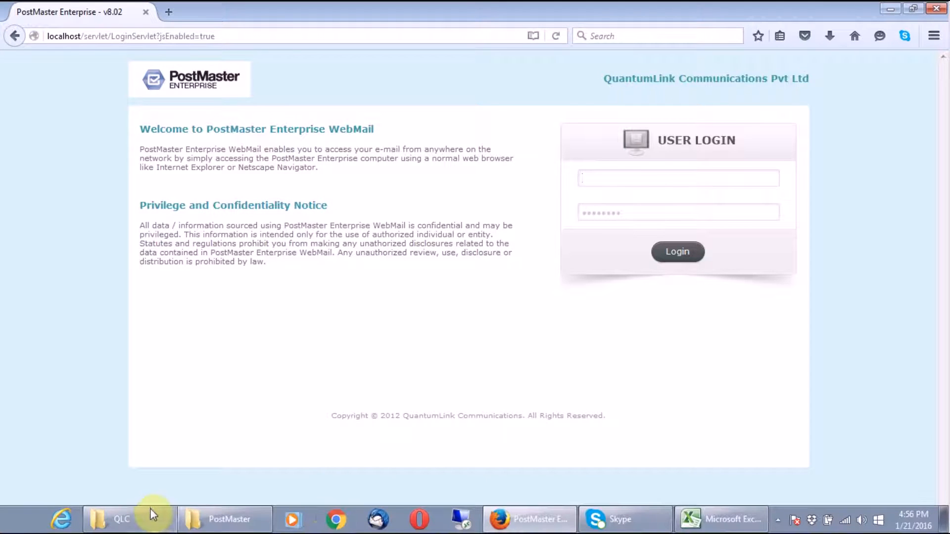
left_click(218, 516)
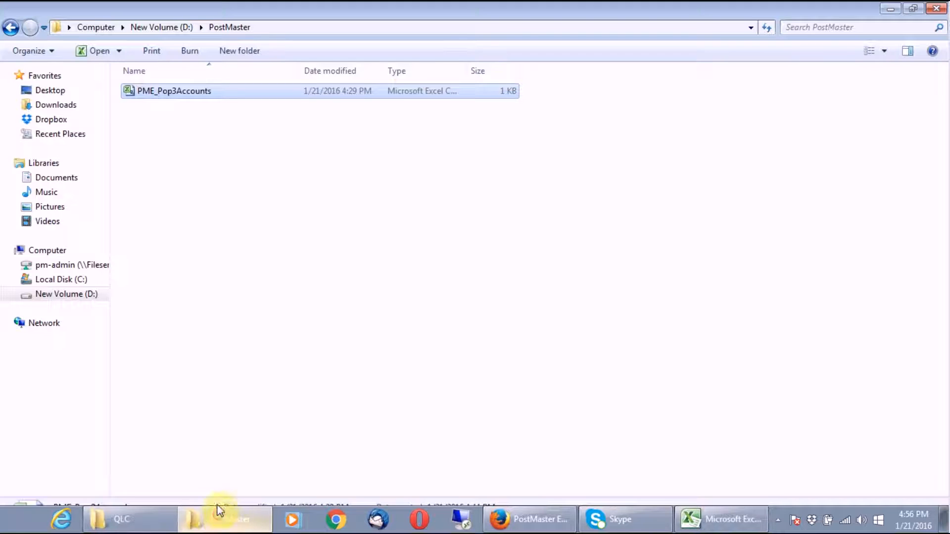
- Copy PME_Pop3Accounts into the D:\Program Files\QLC folder
left_click(273, 178)
right_click(233, 90)
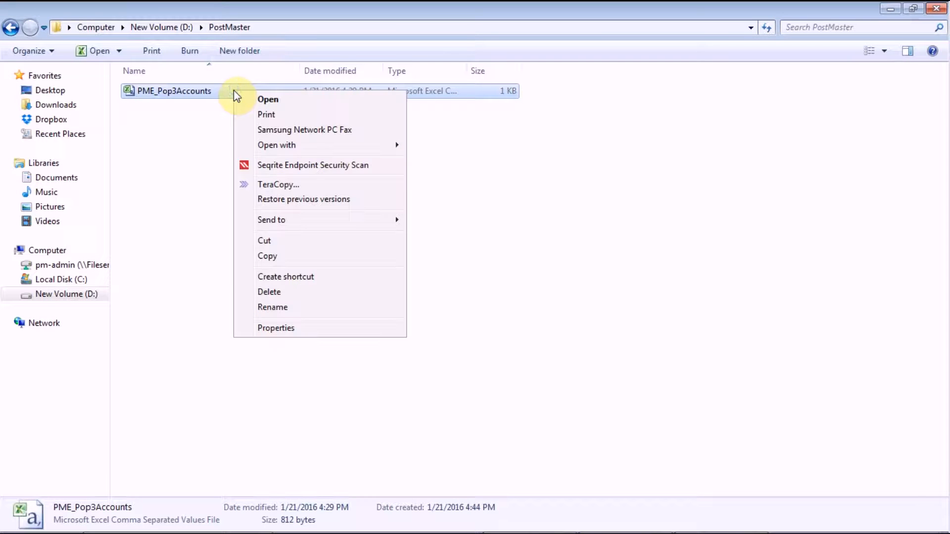
left_click(263, 256)
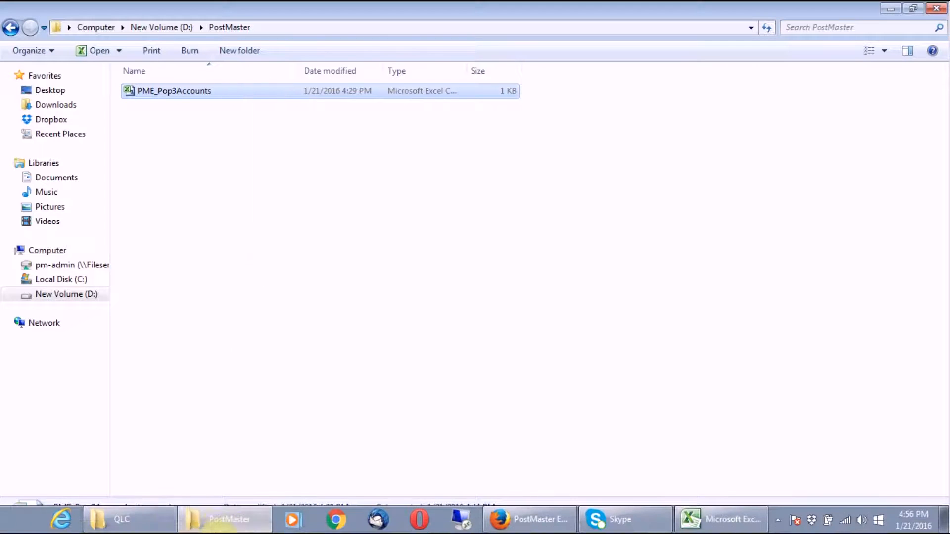
left_click(153, 519)
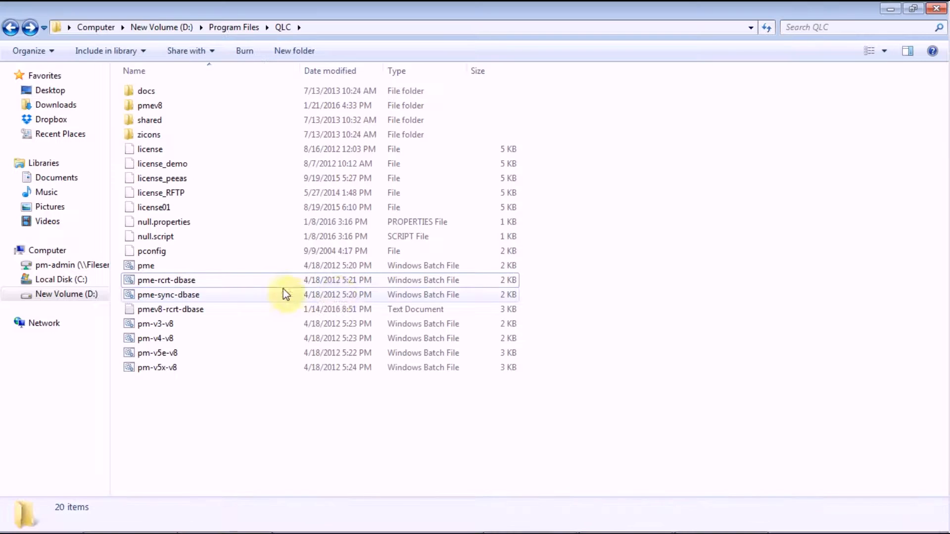
right_click(621, 213)
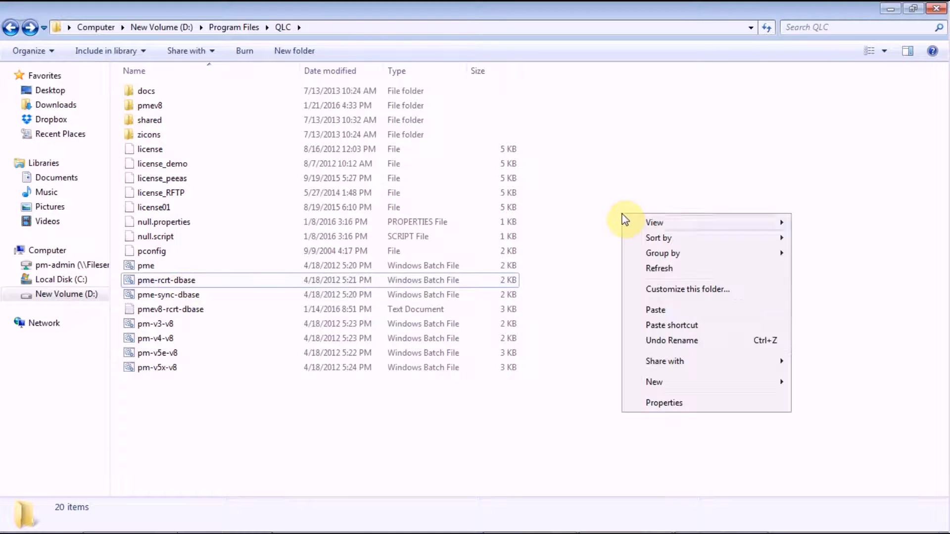
left_click(656, 310)
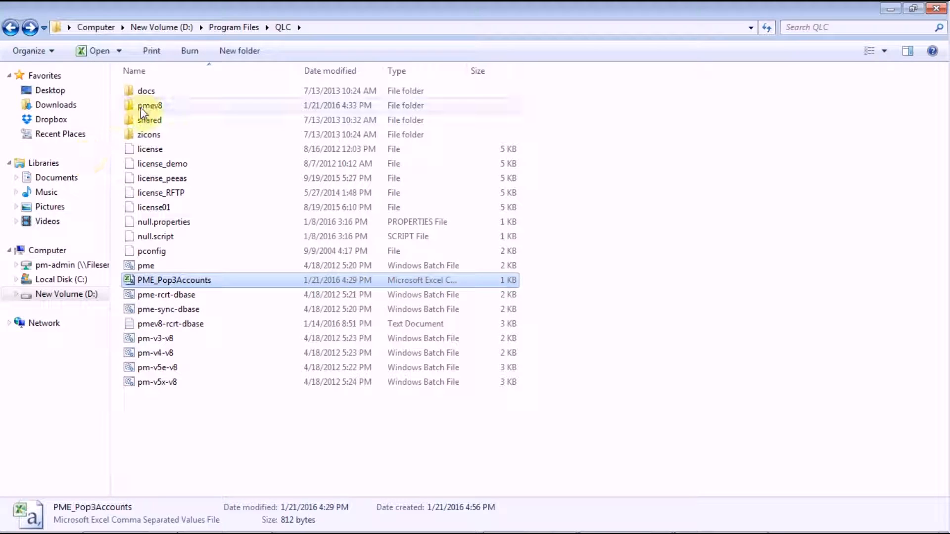
- Copy pme_addPopAccount from QLC\shared\utils into the QLC folder
double_click(150, 119)
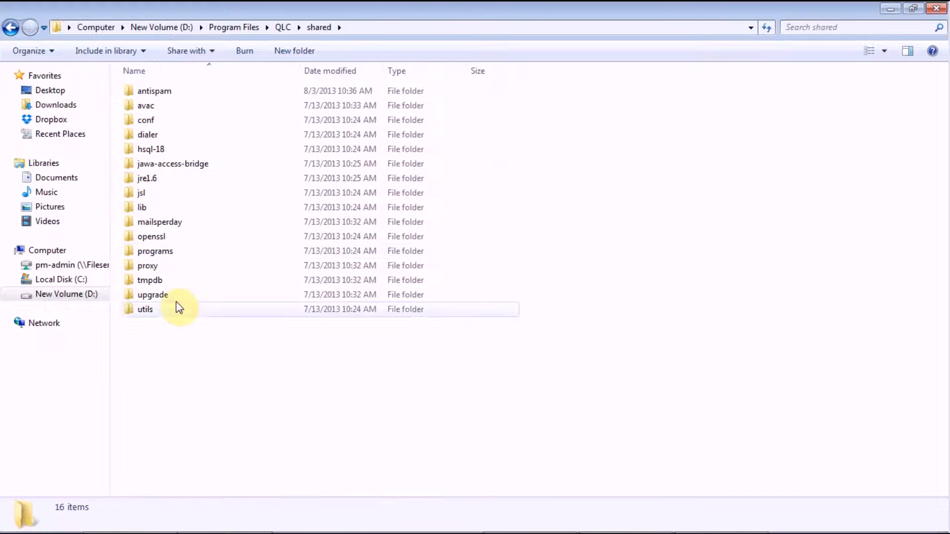
left_click(165, 311)
double_click(164, 311)
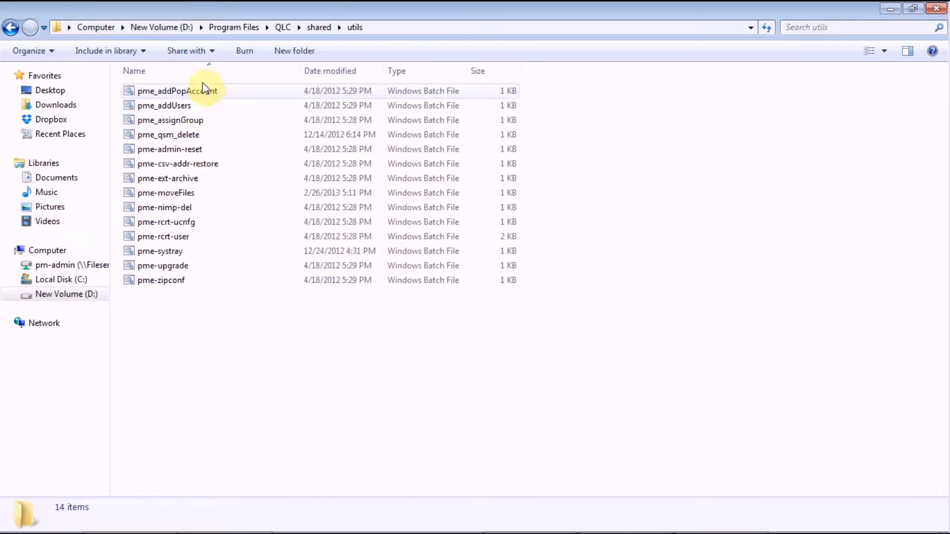
left_click(206, 88)
right_click(206, 88)
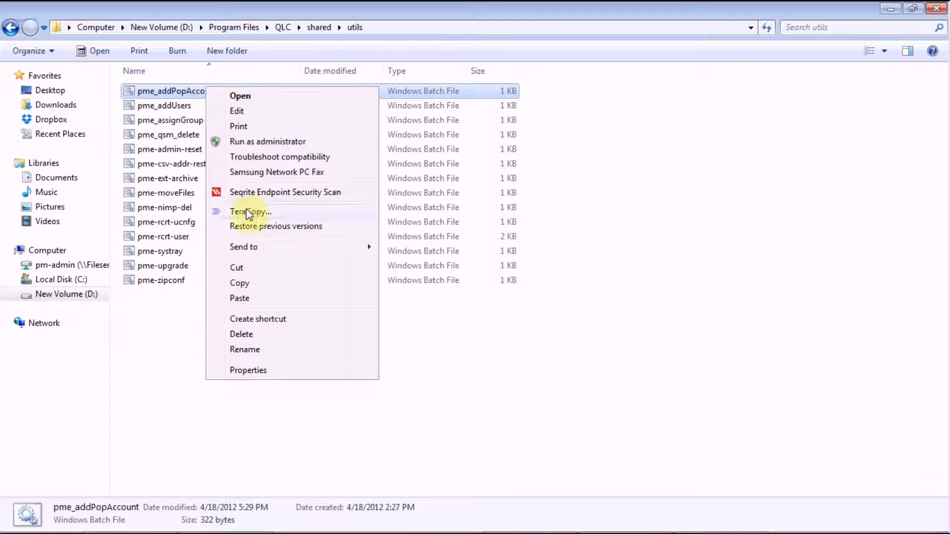
left_click(247, 285)
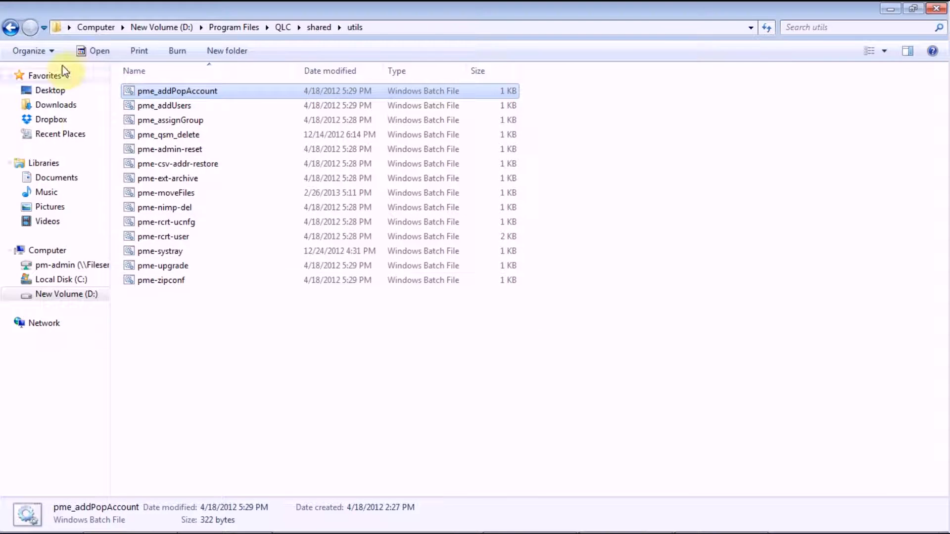
left_click(12, 27)
left_click(12, 27)
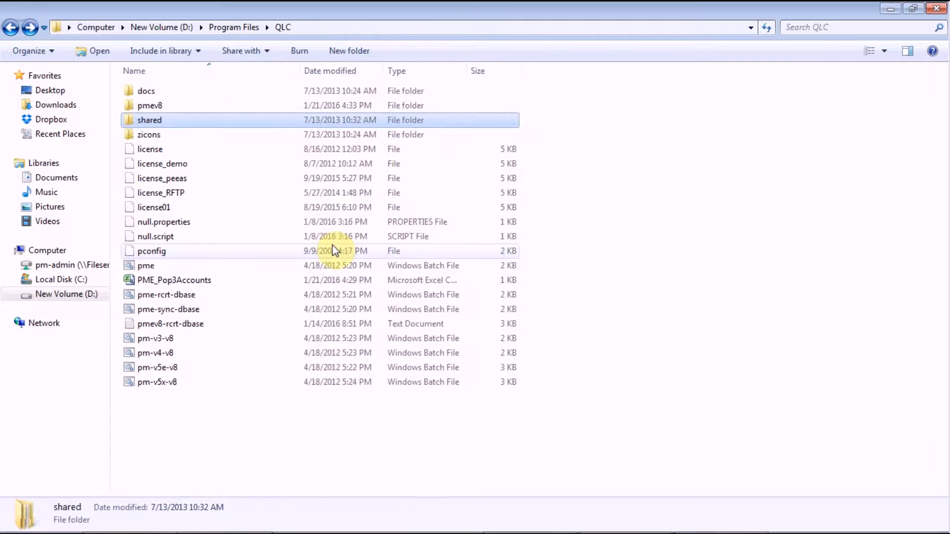
right_click(659, 234)
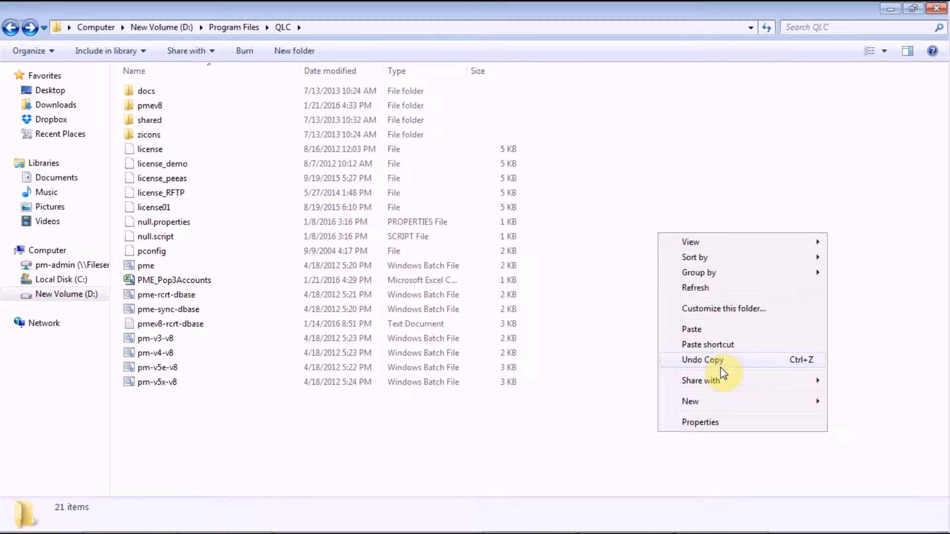
left_click(701, 330)
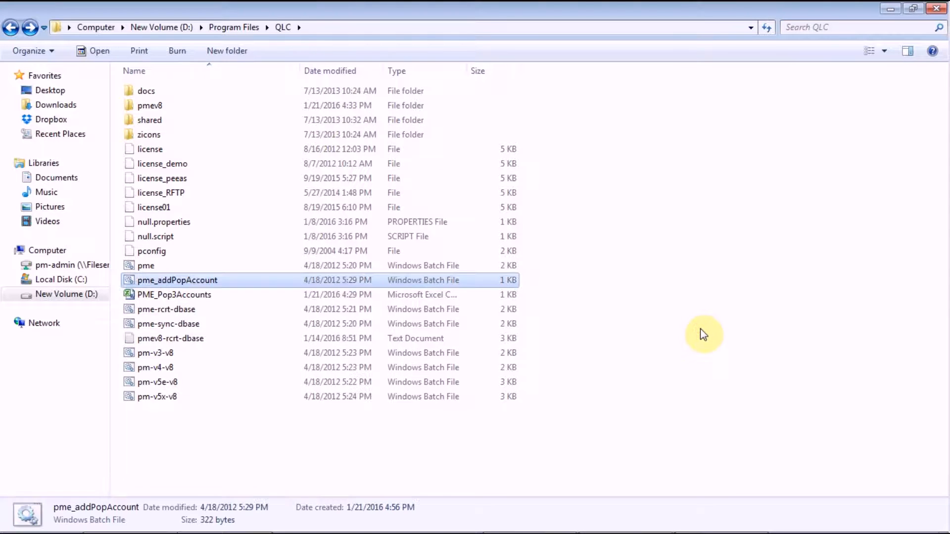
- Check the PME_Pop3Accounts file name and open pme_addPopAccount.bat in Notepad
left_click(165, 297)
right_click(164, 299)
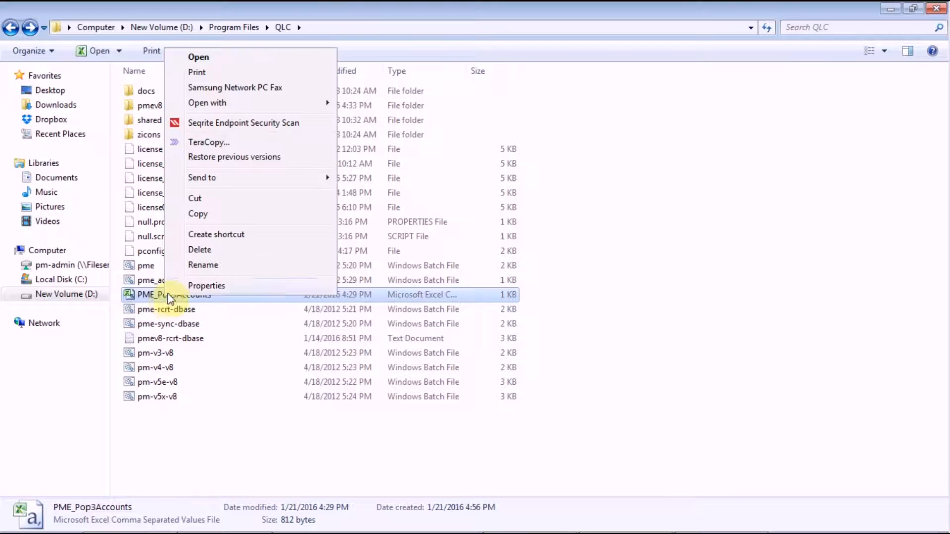
left_click(230, 264)
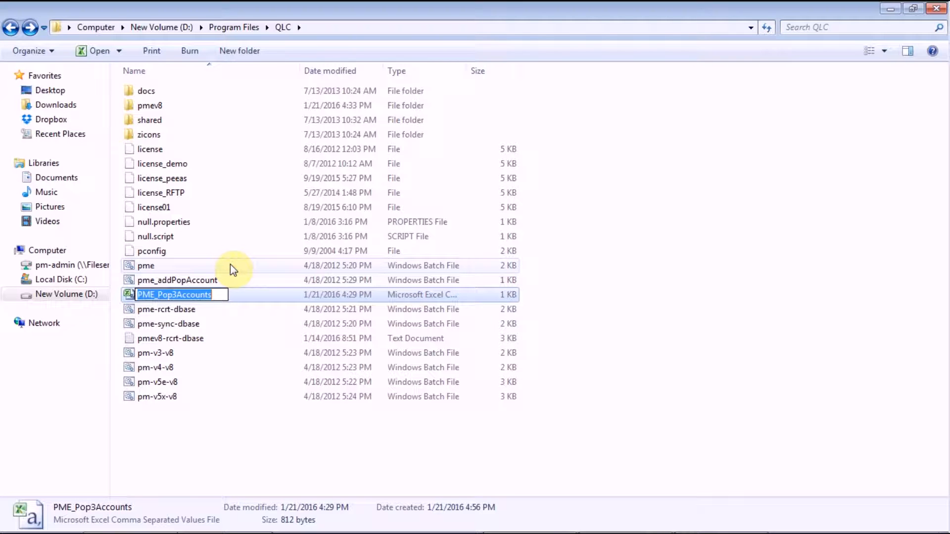
left_click(217, 280)
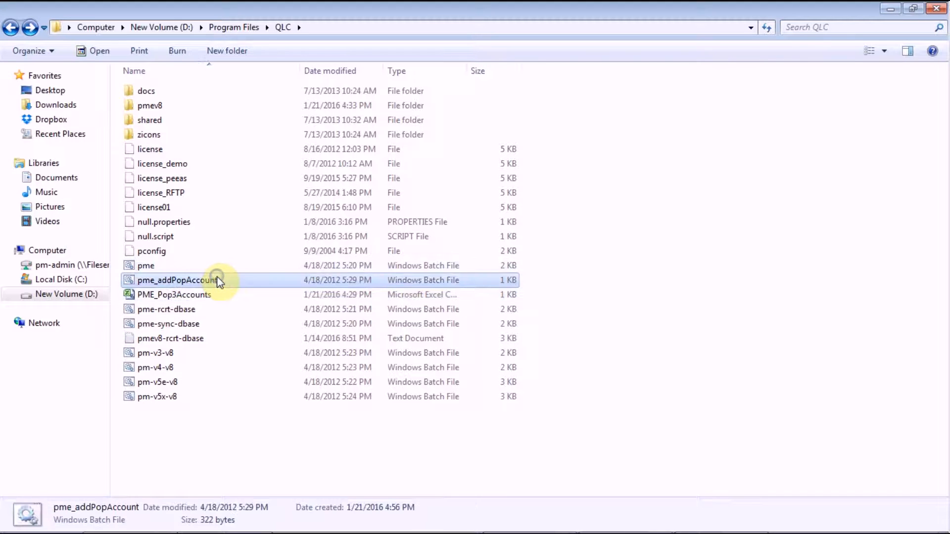
right_click(218, 280)
left_click(250, 277)
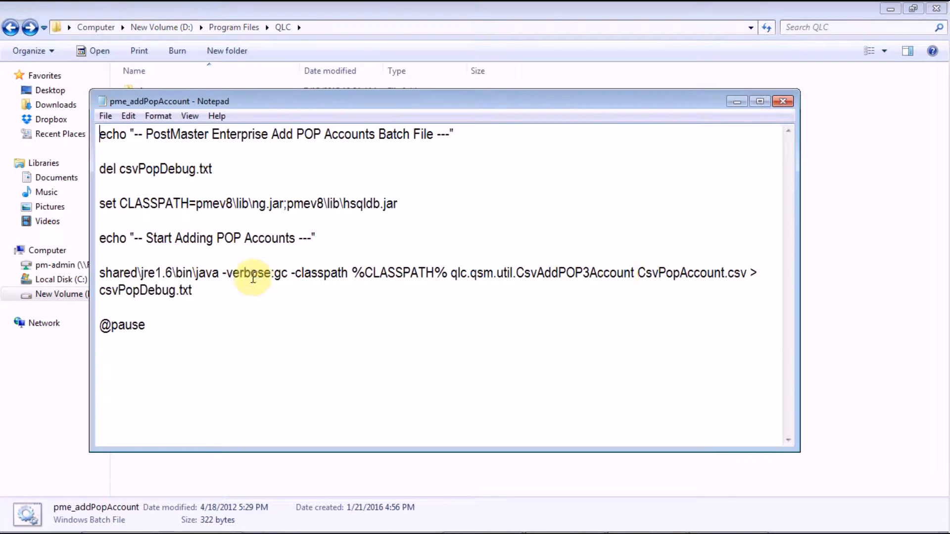
- Replace CsvPopAccount with PME_Pop3Accounts in the java command line and save the batch file
left_click(637, 273)
left_click_drag(637, 273, 726, 274)
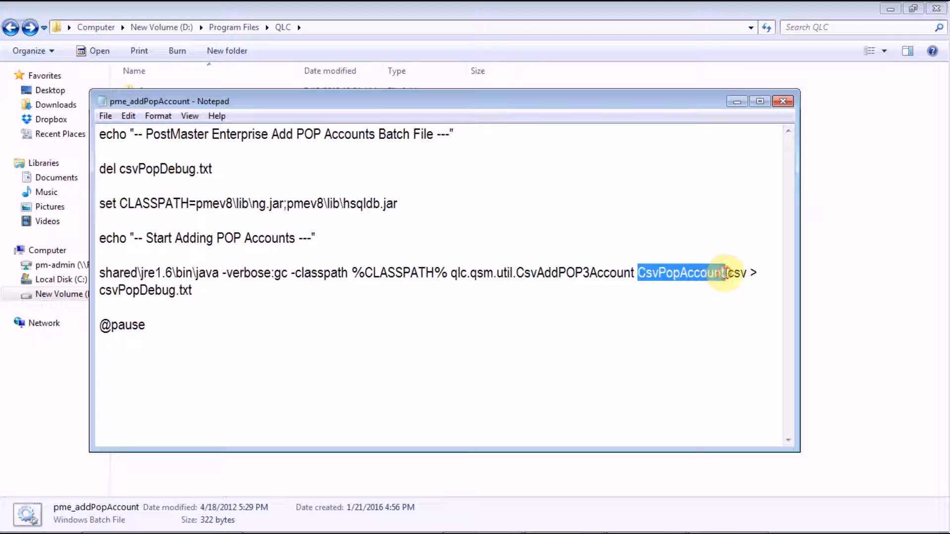
key("ctrl+v")
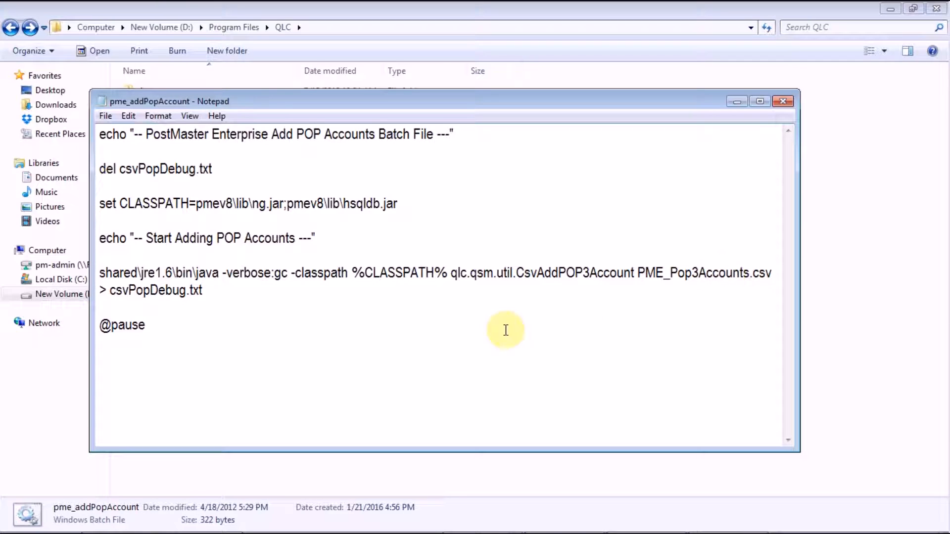
left_click(783, 101)
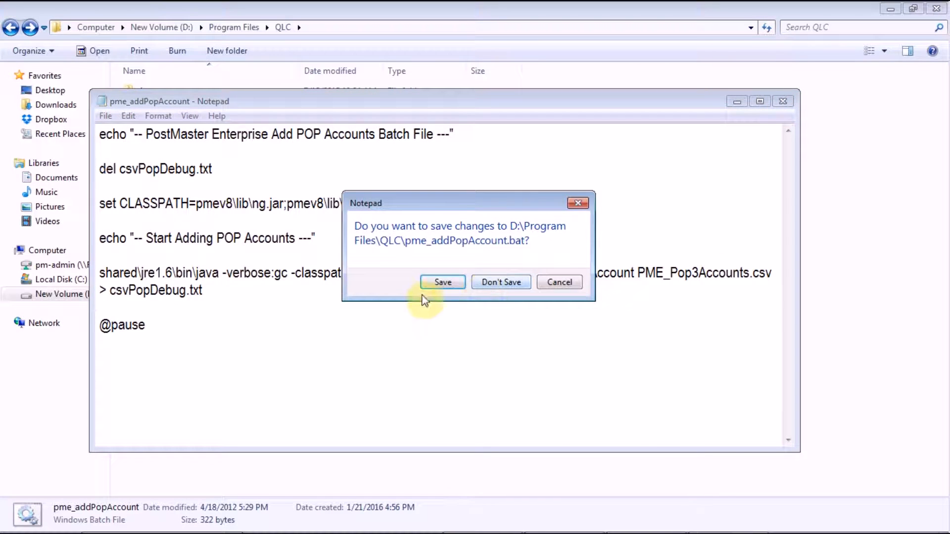
left_click(461, 279)
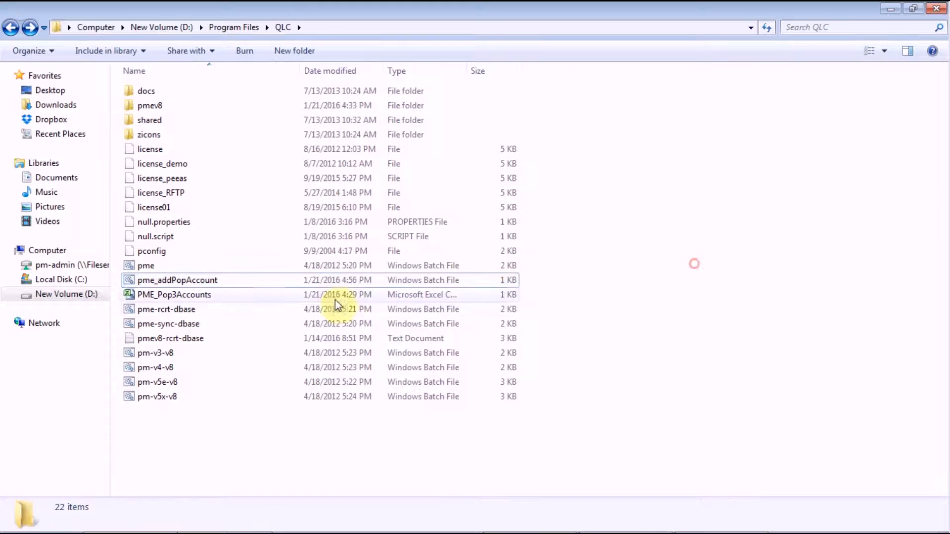
- Run pme_addPopAccount.bat and minimize the console once it reports SQL and duplicate-entry errors
double_click(201, 280)
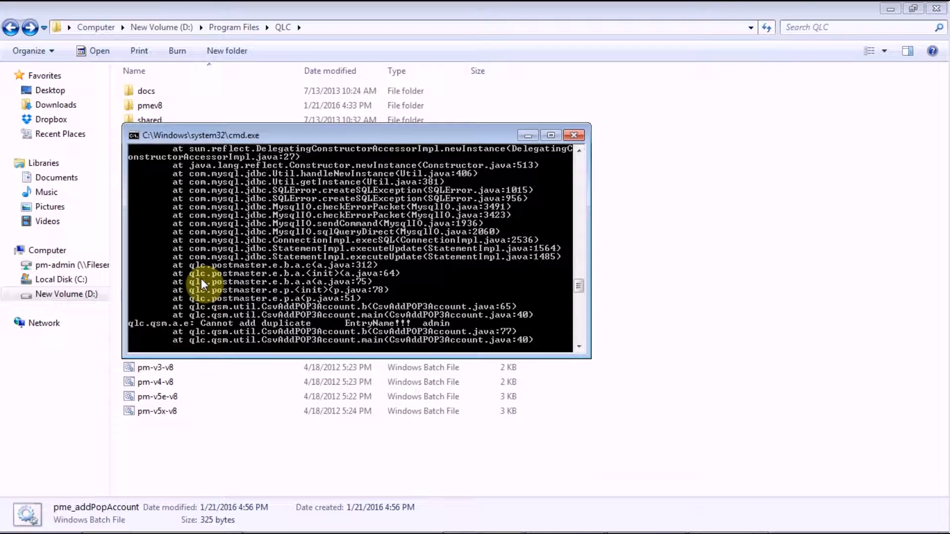
left_click(529, 135)
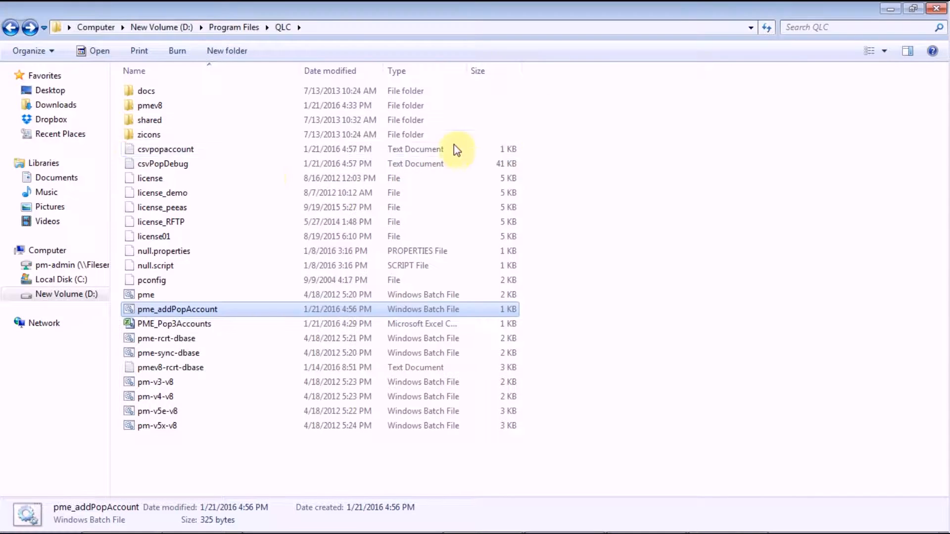
double_click(179, 164)
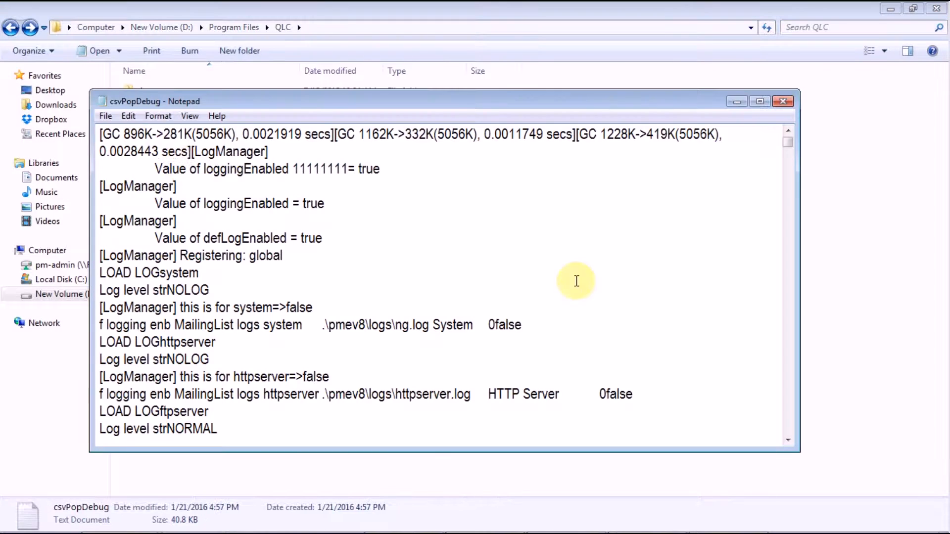
key("ctrl+End")
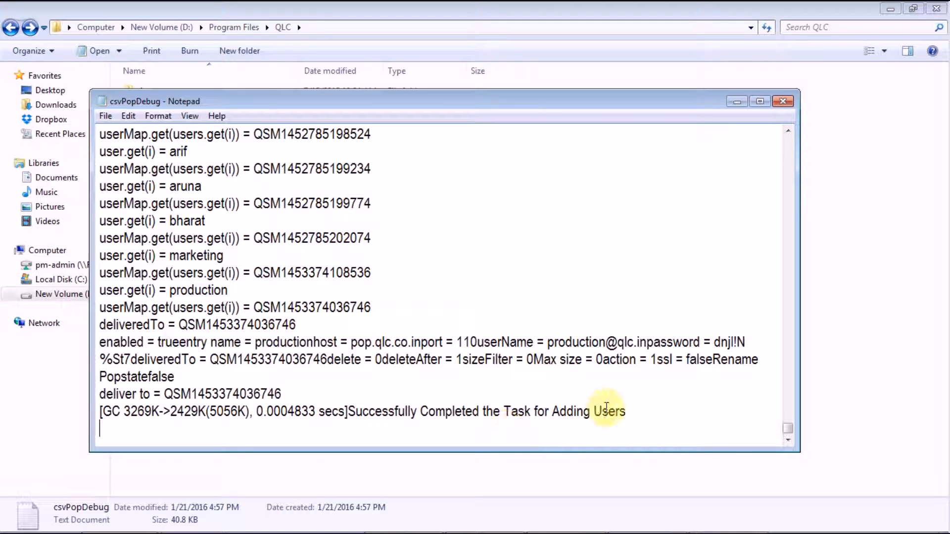
left_click(782, 101)
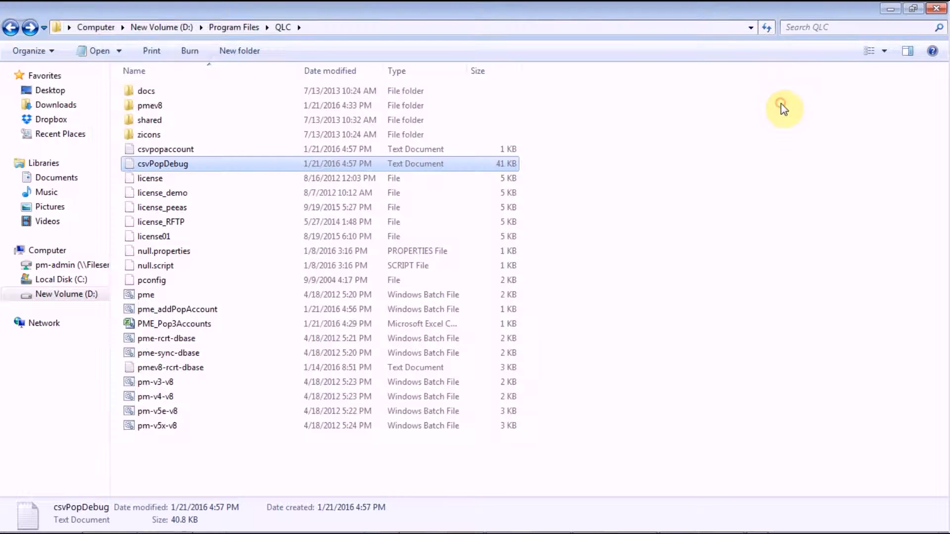
- Review the ten account rows in Excel, then check and close the import console
left_click(640, 525)
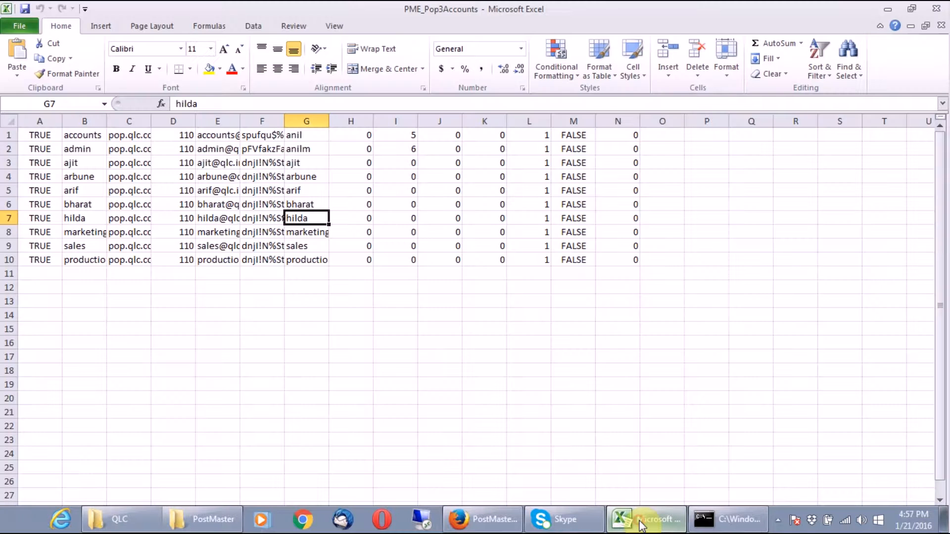
left_click(190, 278)
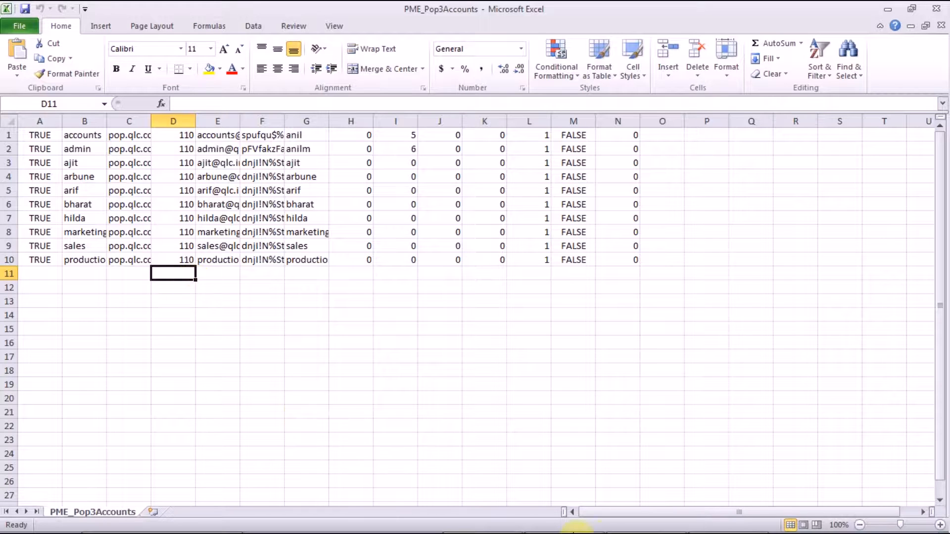
mouse_move(801, 531)
left_click(755, 531)
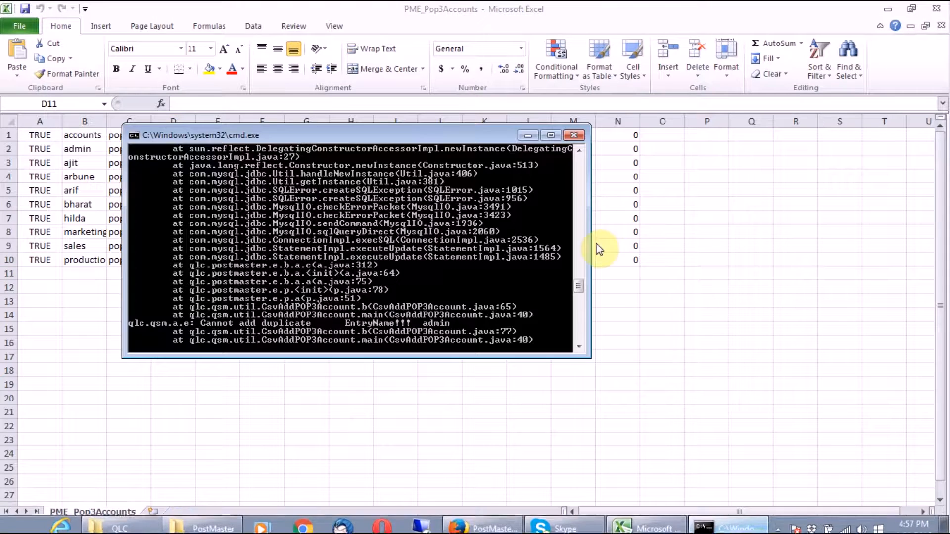
left_click_drag(581, 284, 581, 290)
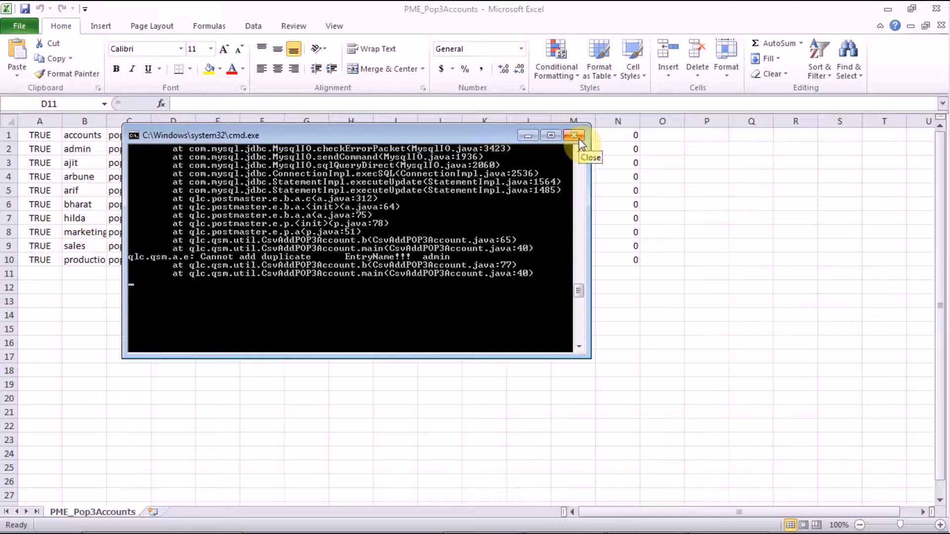
left_click(578, 141)
- Refresh the QLC folder listing so it shows 24 items
mouse_move(423, 530)
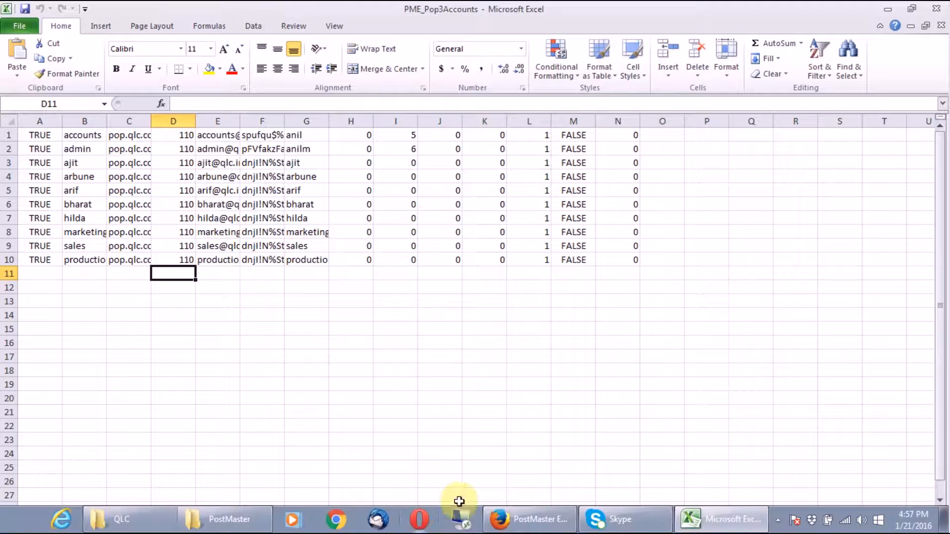
left_click(129, 520)
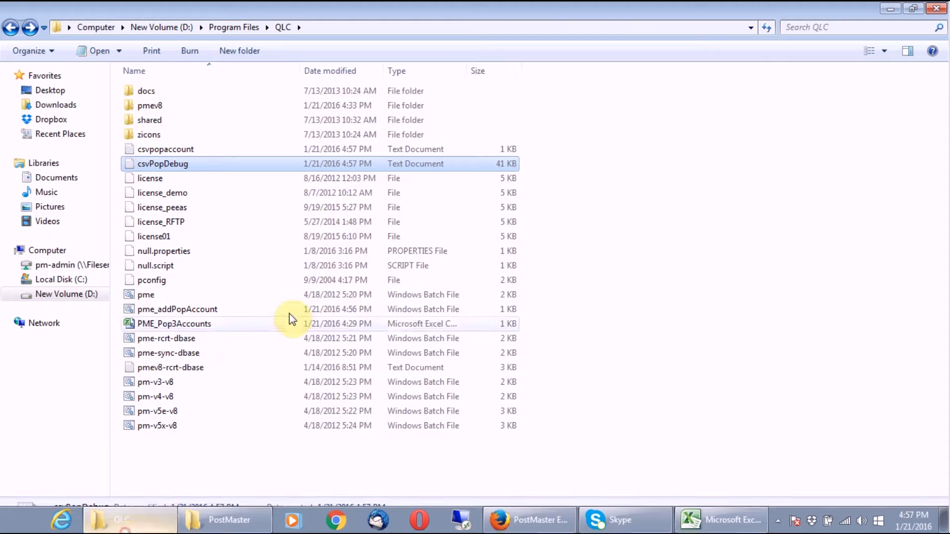
right_click(646, 176)
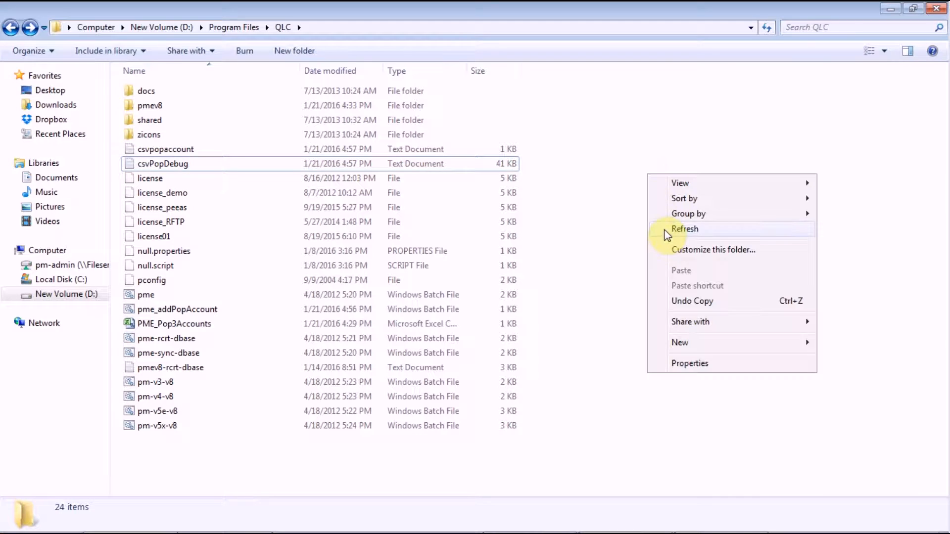
left_click(684, 229)
- Start PostMaster Enterprise from pme.bat and reload the WebMail login page
double_click(140, 297)
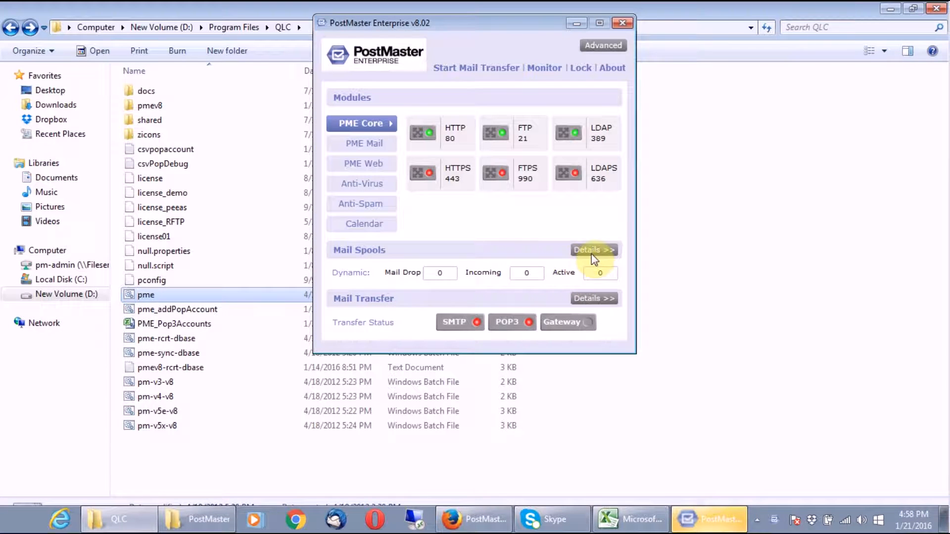
left_click(507, 512)
left_click(556, 36)
- Log in to the admin console with the administrator user name and password
left_click(608, 178)
type("admin")
key("Tab")
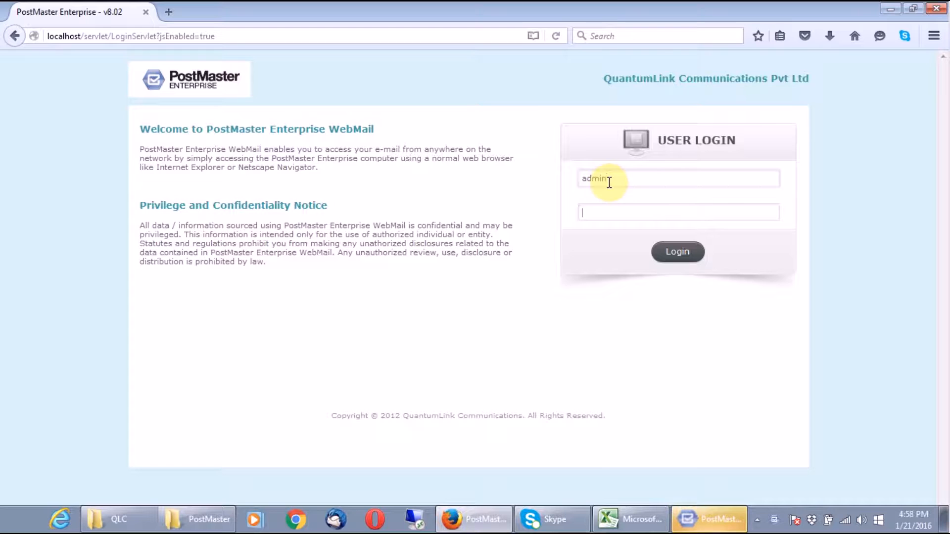
type("admin")
key("Return")
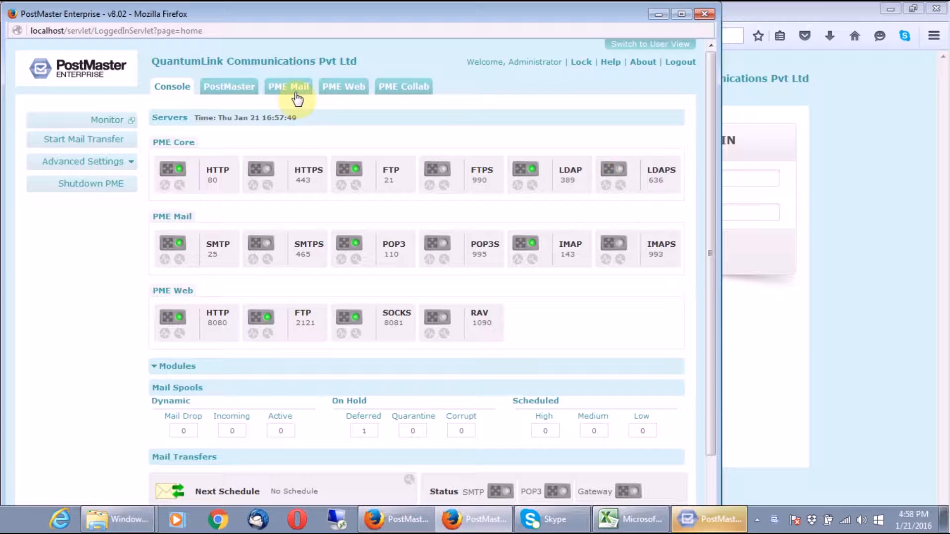
- Open PME Mail > Incoming > POP3 Accounts to view the imported accounts
left_click(296, 95)
left_click(102, 250)
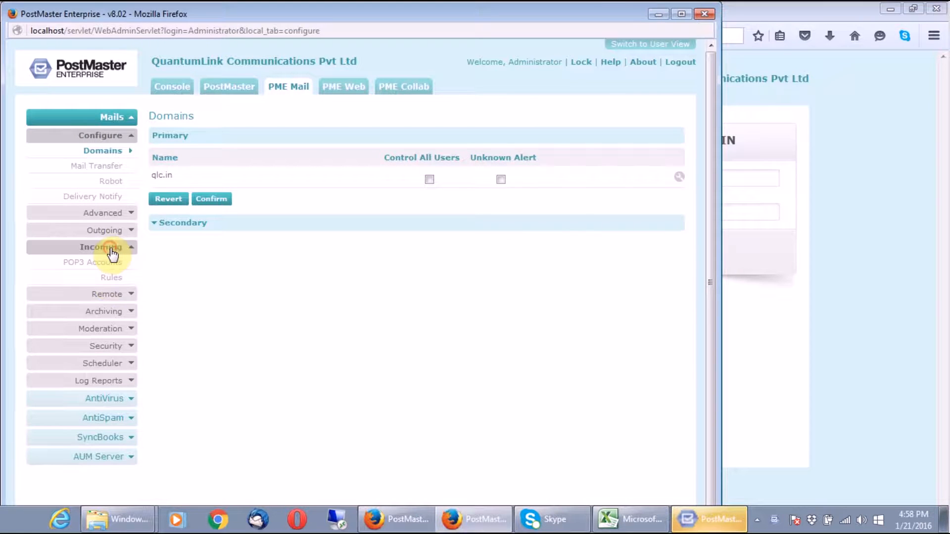
left_click(111, 265)
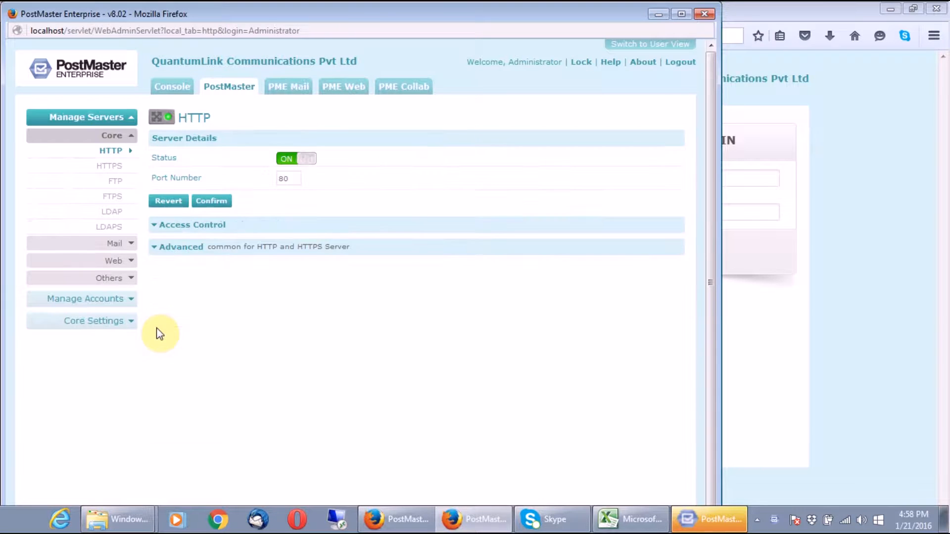
- Check the User Manager under PostMaster > Manage Accounts > Users
left_click(120, 296)
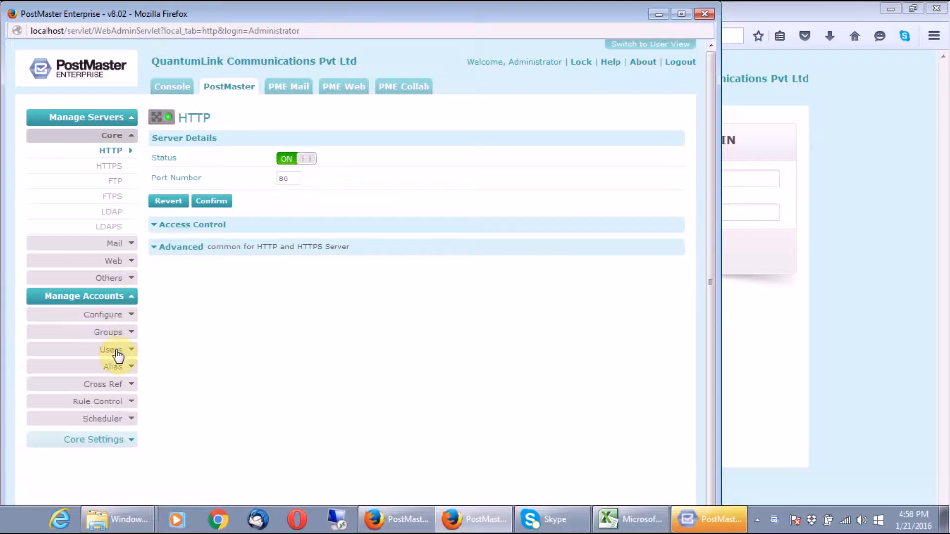
left_click(117, 349)
left_click(113, 370)
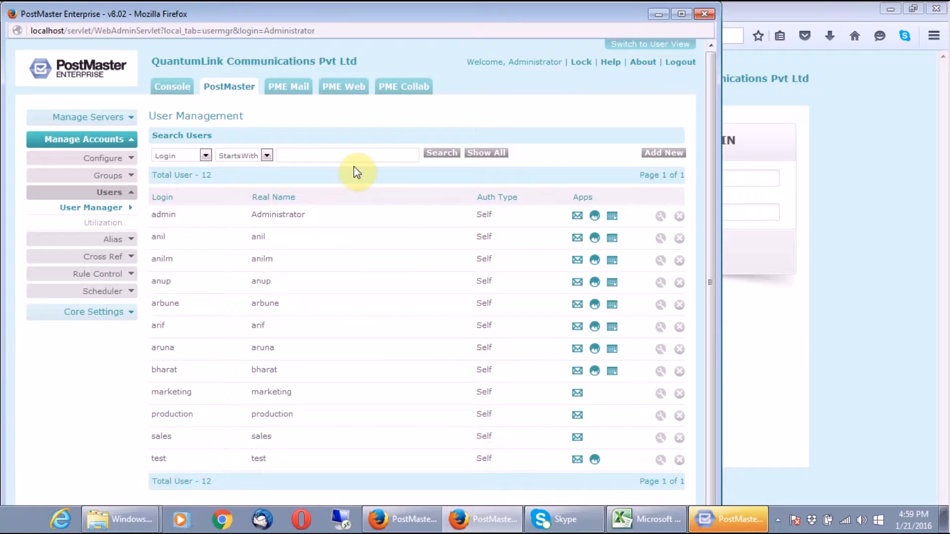
- Return to the POP3 Accounts list of 10 accounts, then switch back to the QLC folder
left_click(302, 88)
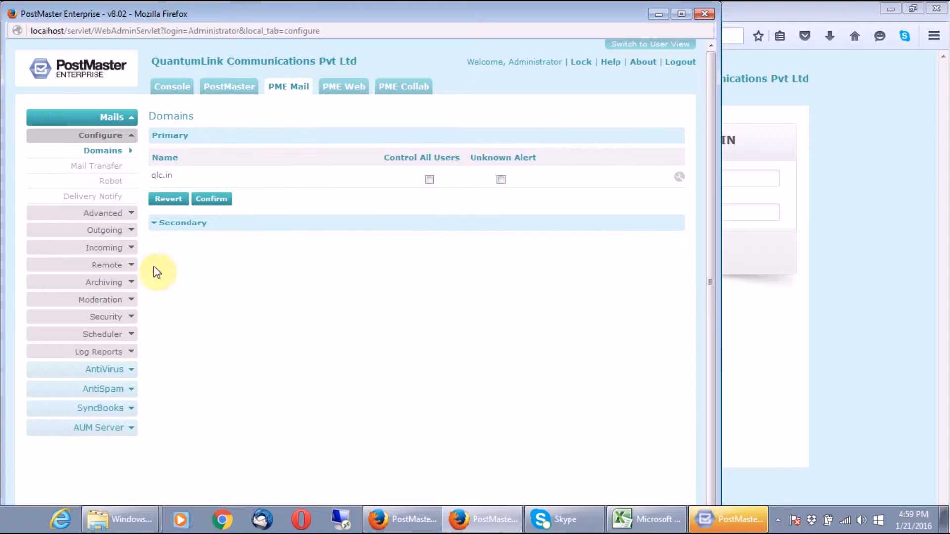
left_click(112, 247)
left_click(115, 266)
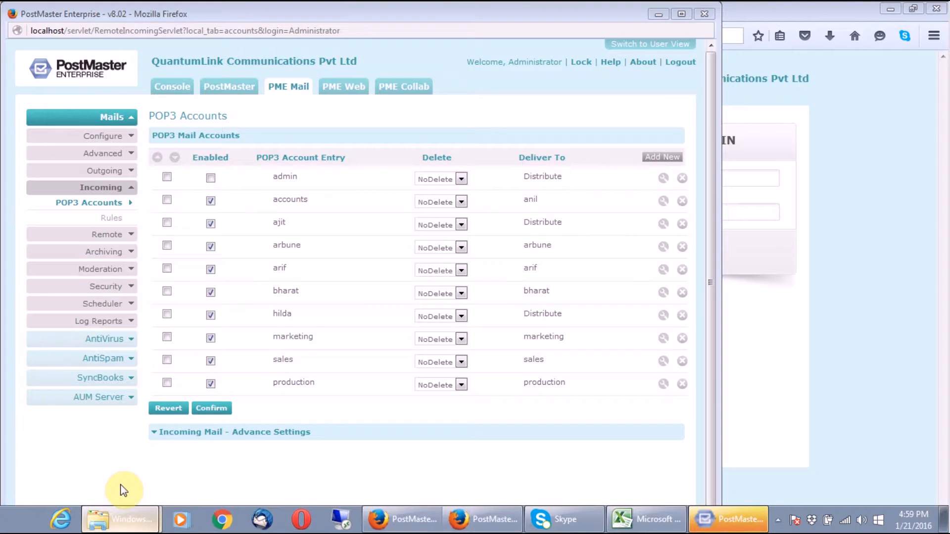
left_click(118, 463)
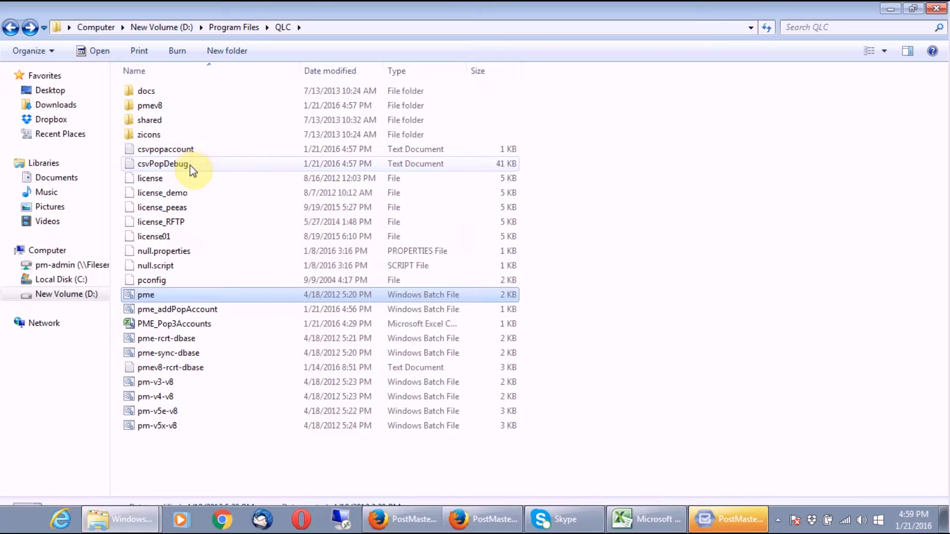
- View the csvpopaccount log's 'Cannot add duplicate EntryName!!! admin' error, then return to the POP3 Accounts page in Firefox
double_click(190, 149)
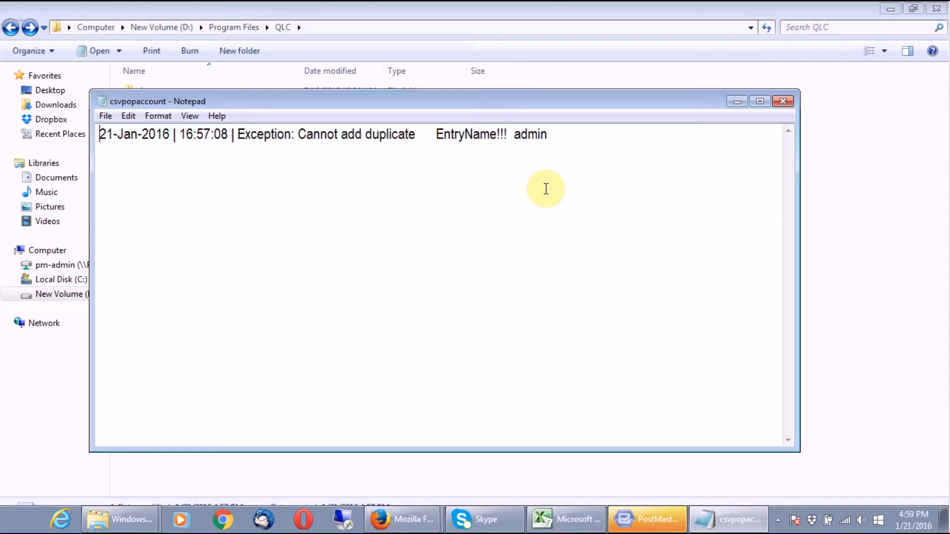
left_click(409, 522)
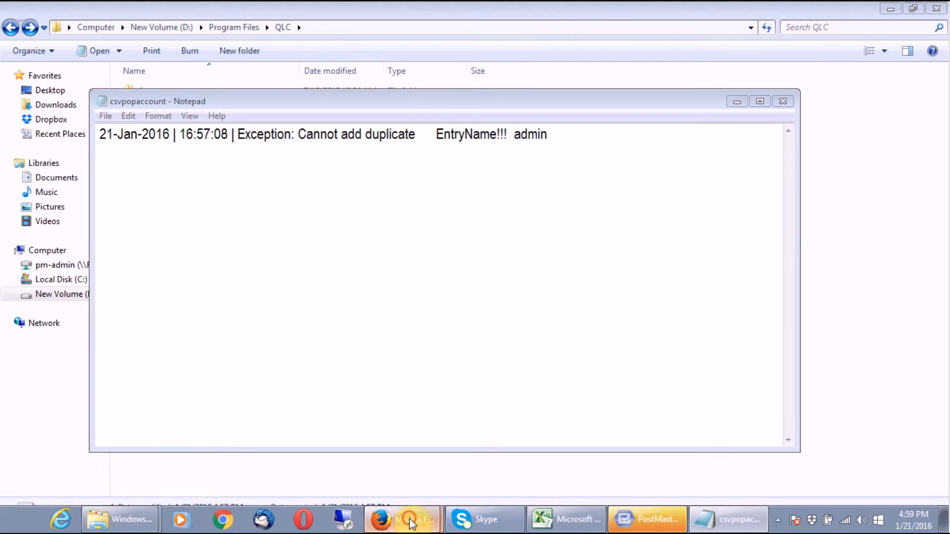